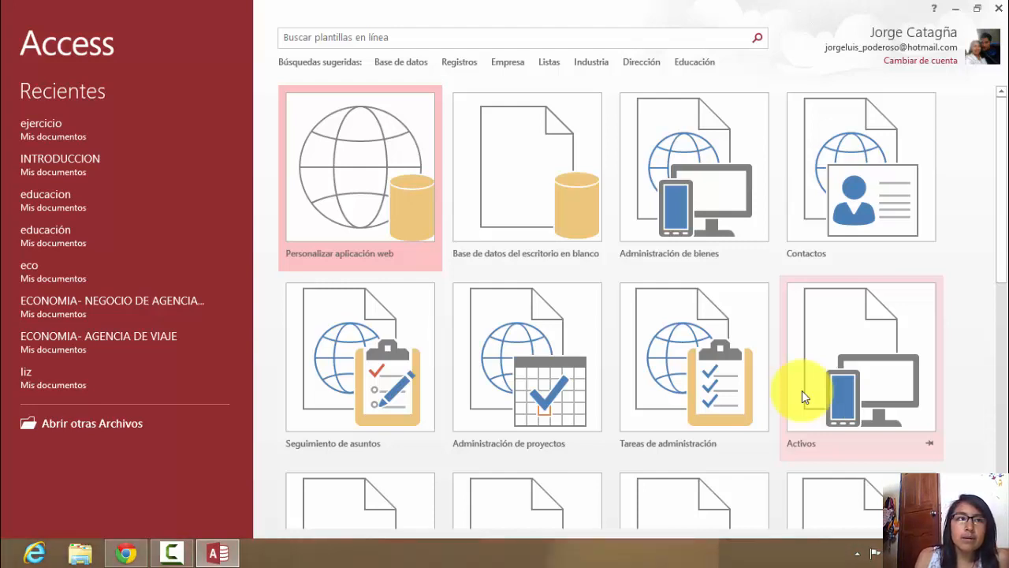
Create a blank desktop database with the file name "ejercicio 1"
left_click(542, 218)
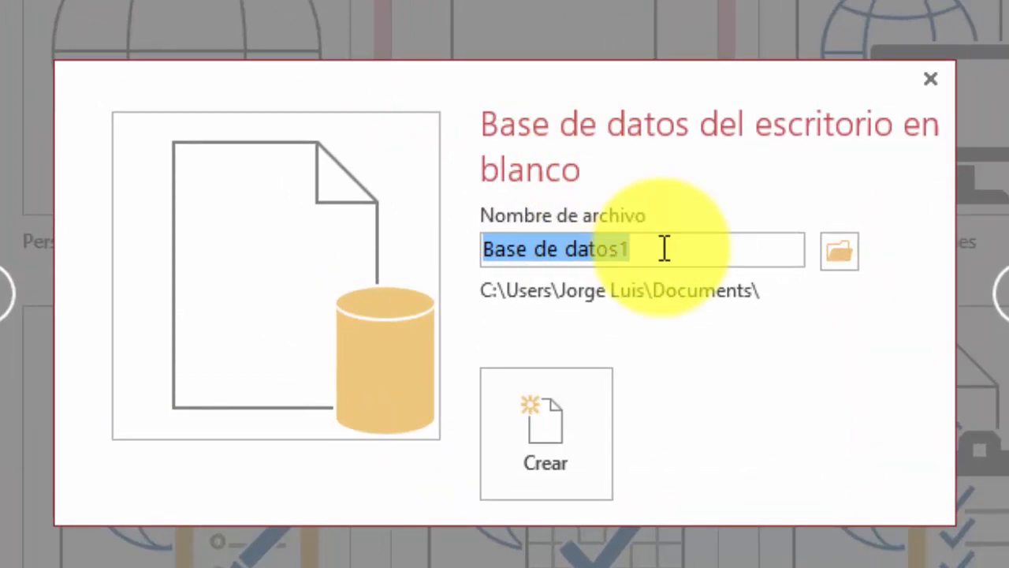
type("ejercicio 1")
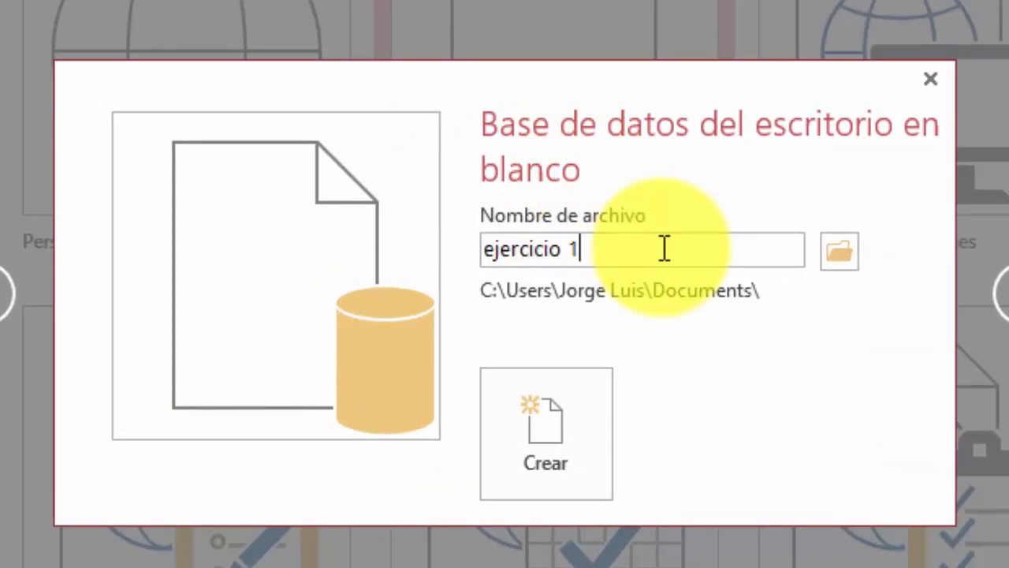
left_click(567, 431)
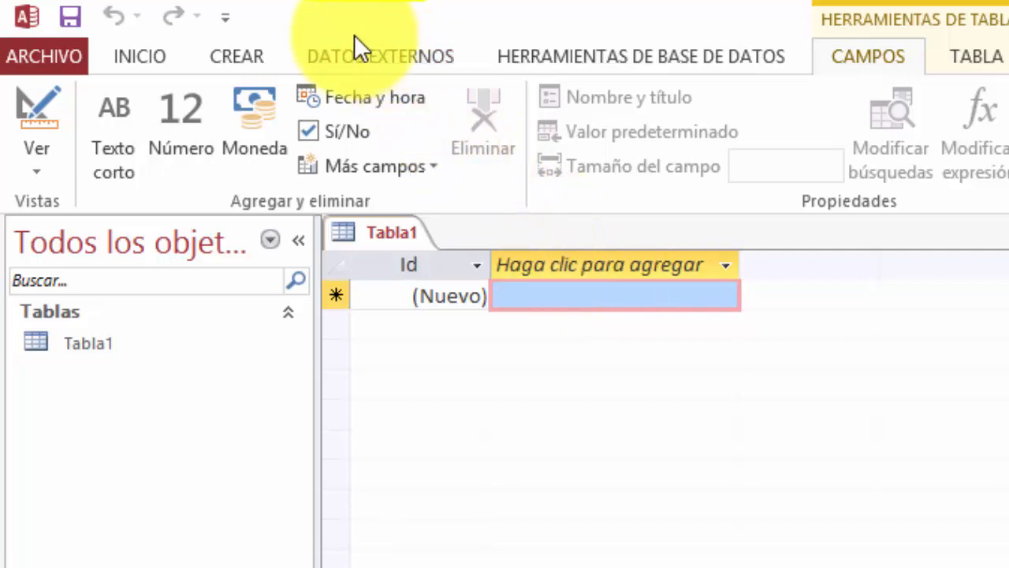
Switch the Tabla1 table to Design view
left_click(240, 57)
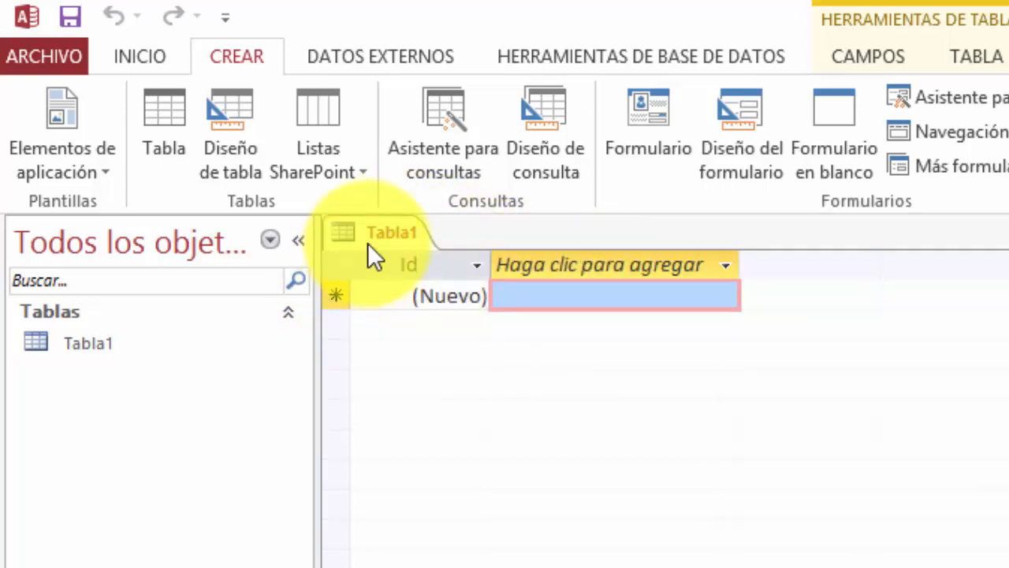
left_click(388, 235)
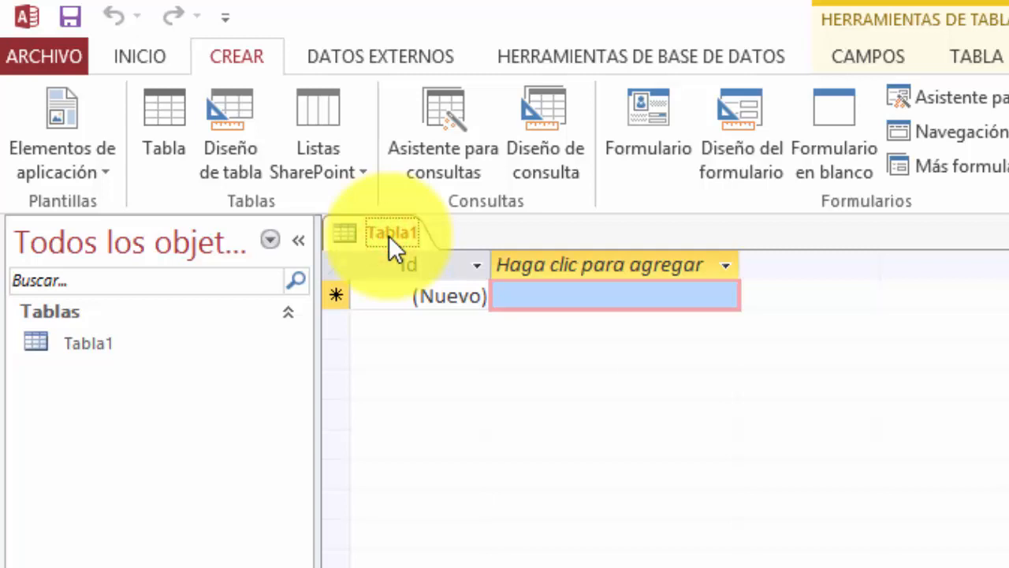
right_click(389, 235)
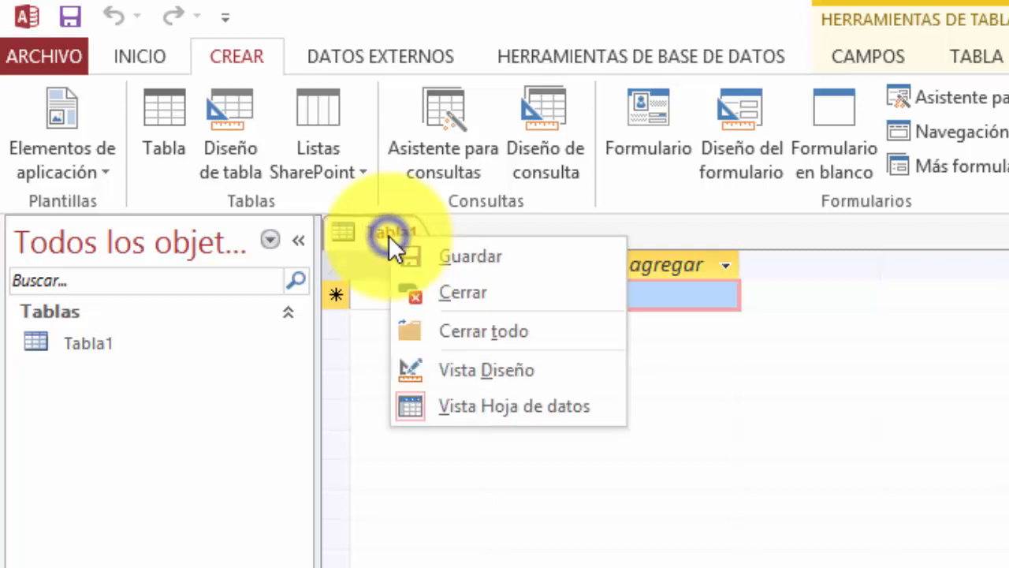
left_click(556, 380)
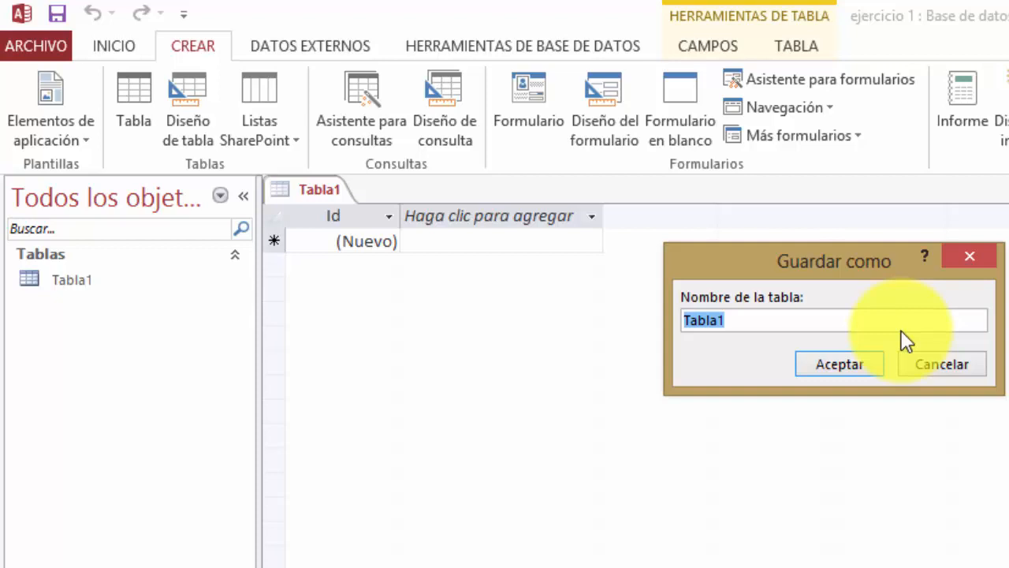
type("d")
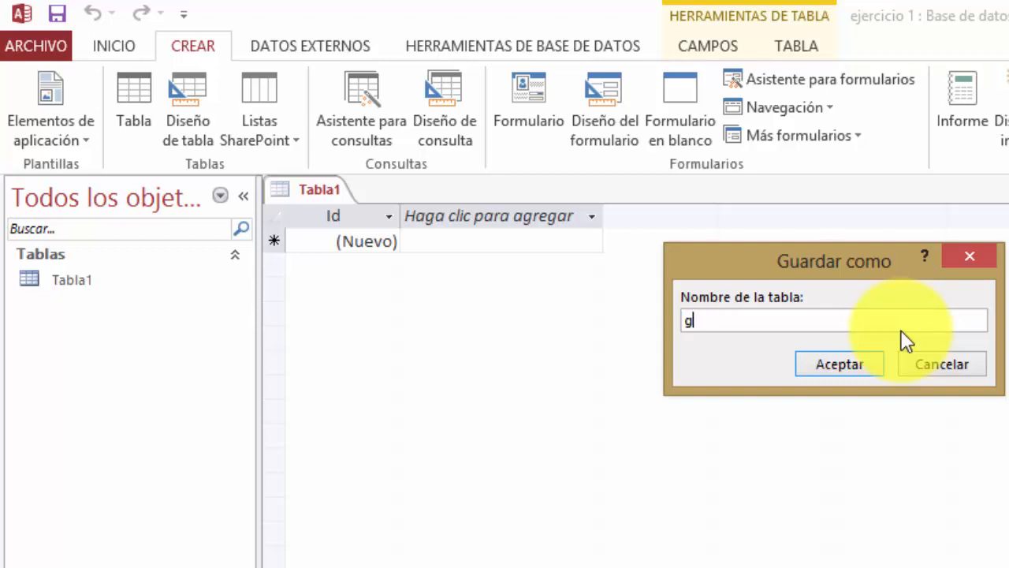
key("BackSpace")
type("GRUPO E")
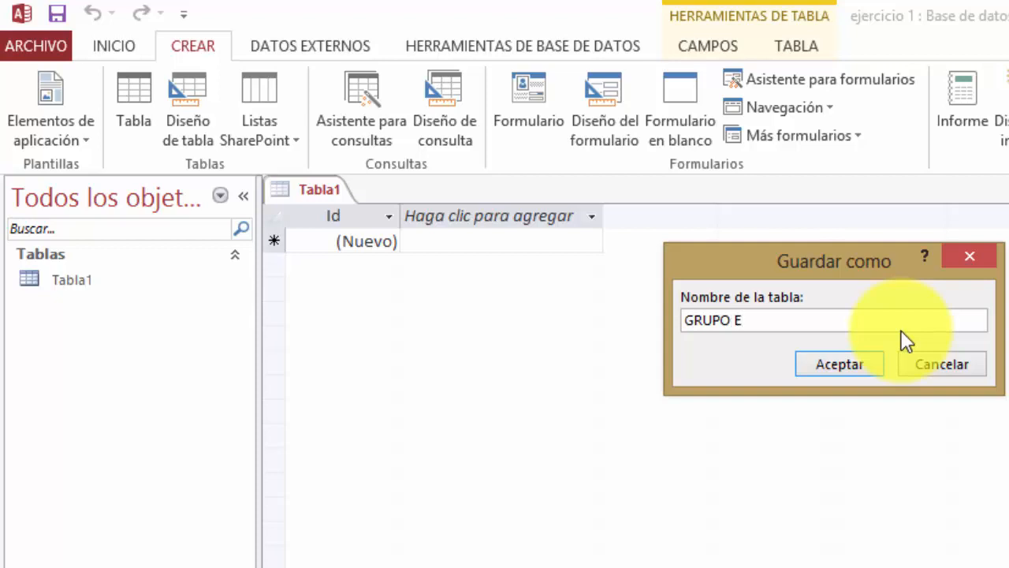
key("BackSpace")
key("BackSpace")
key("BackSpace")
key("BackSpace")
key("BackSpace")
key("BackSpace")
key("BackSpace")
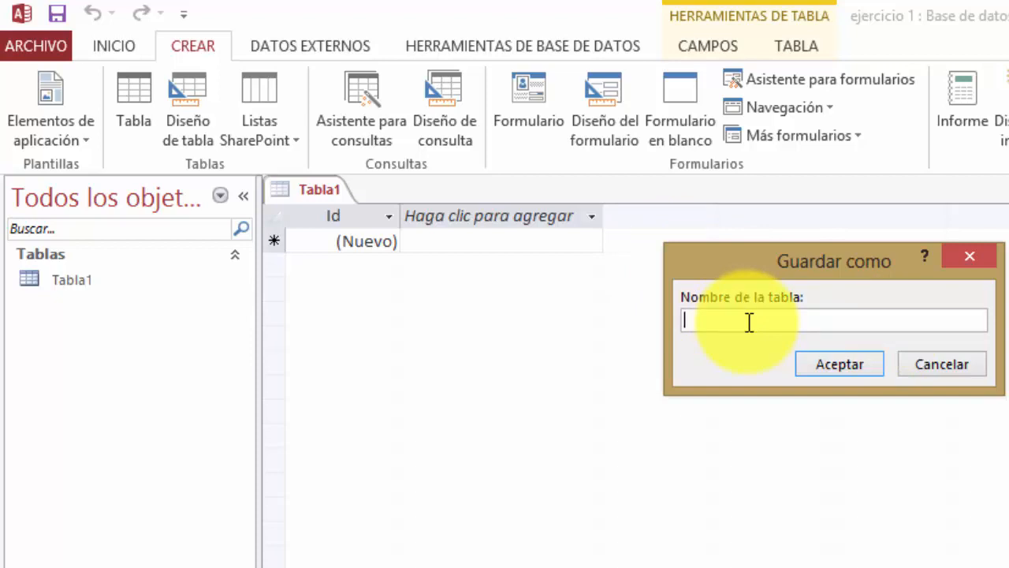
Save the table under the name ALUMNOS
type("ALUMNOS")
left_click(834, 368)
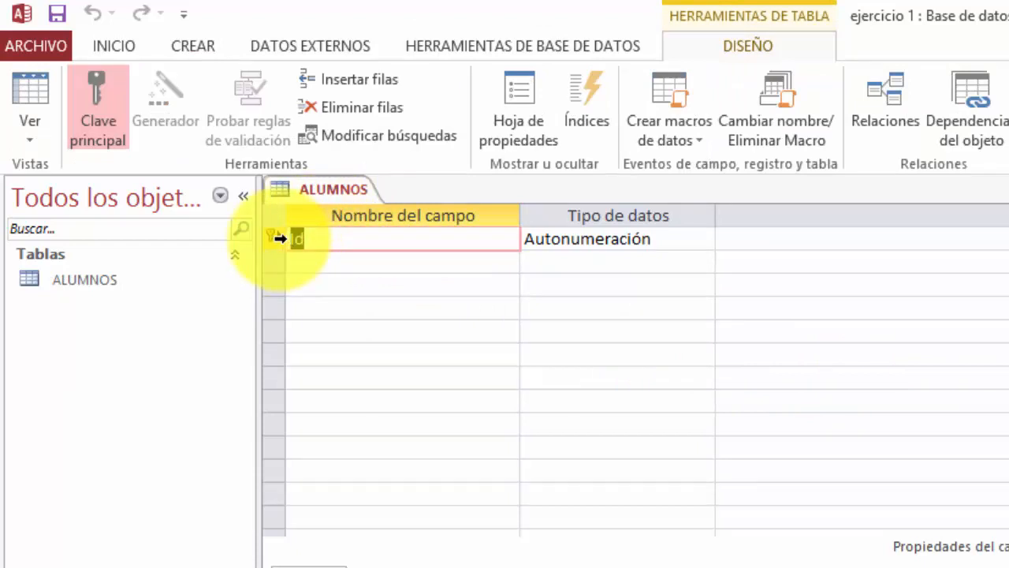
Remove the primary key from the Id field and rename the field "numero de control"
mouse_move(280, 237)
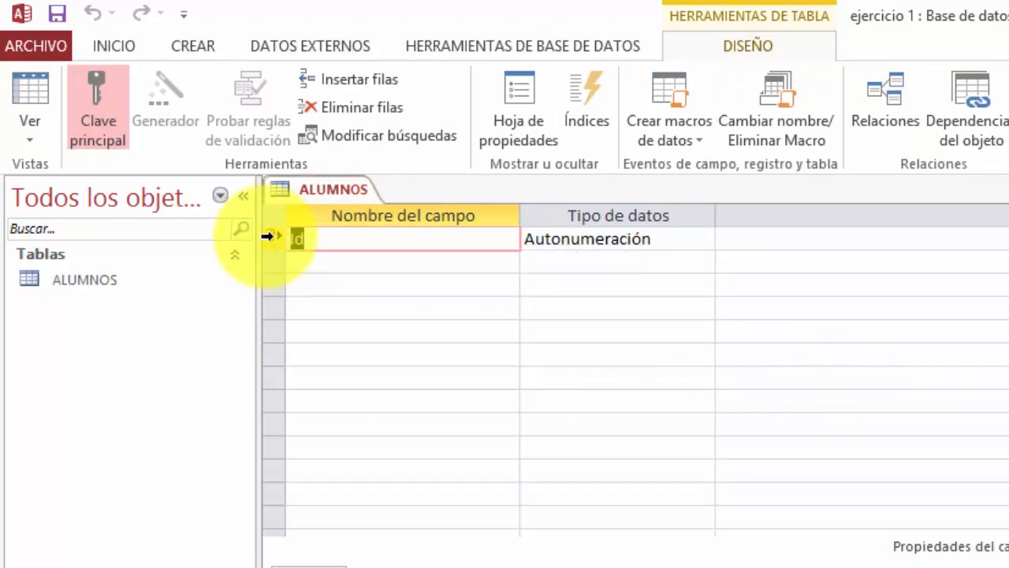
left_click(100, 127)
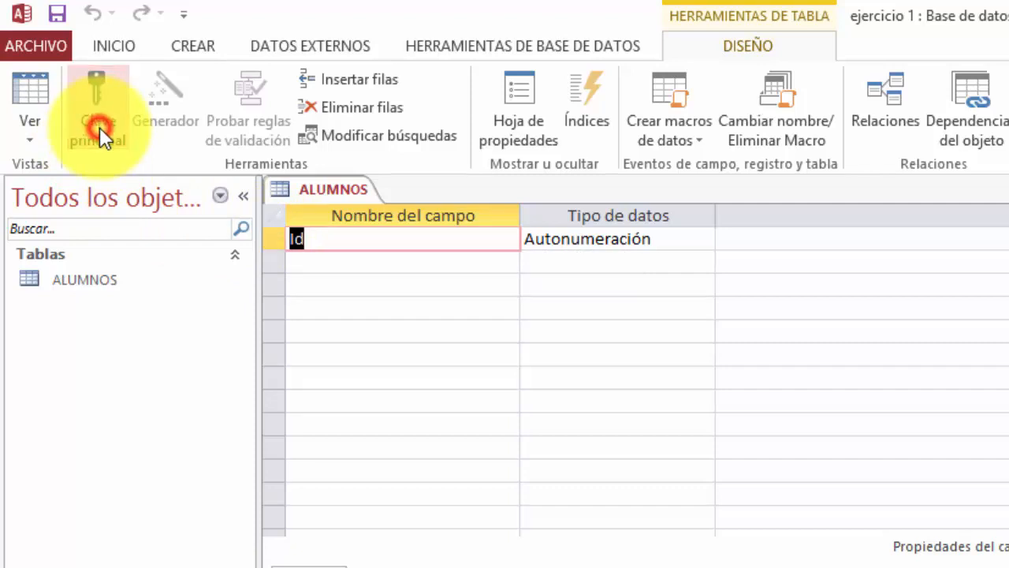
left_click(351, 234)
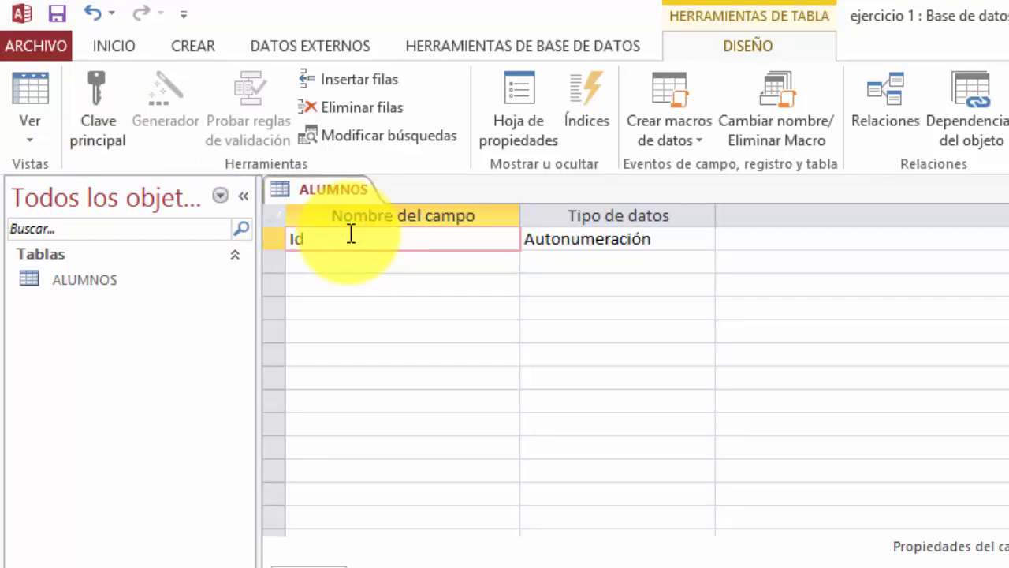
key("BackSpace")
key("BackSpace")
type("numero de cont")
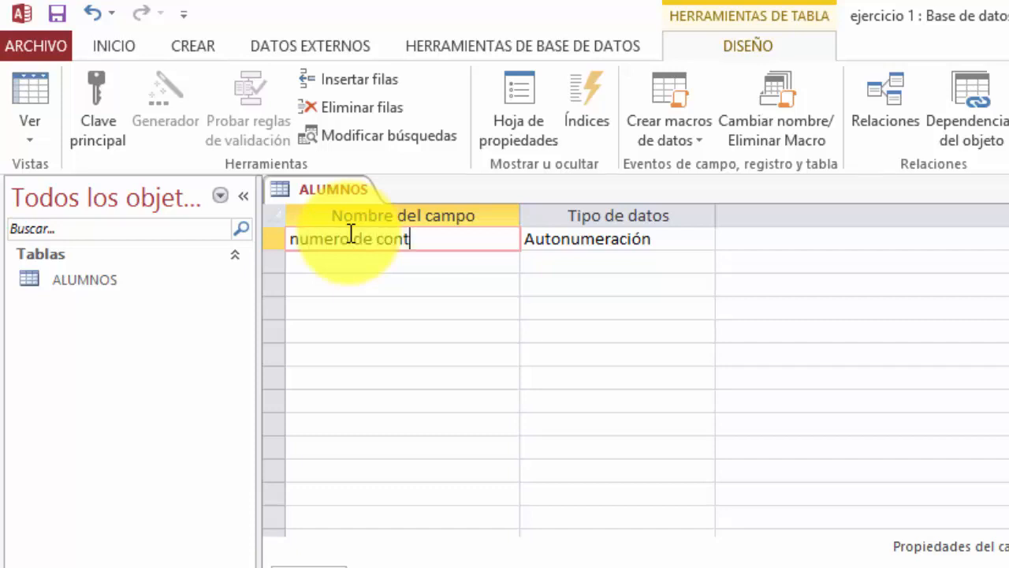
type("rol")
Add the fields Nombre and Apellido below the numero de control field
left_click(380, 260)
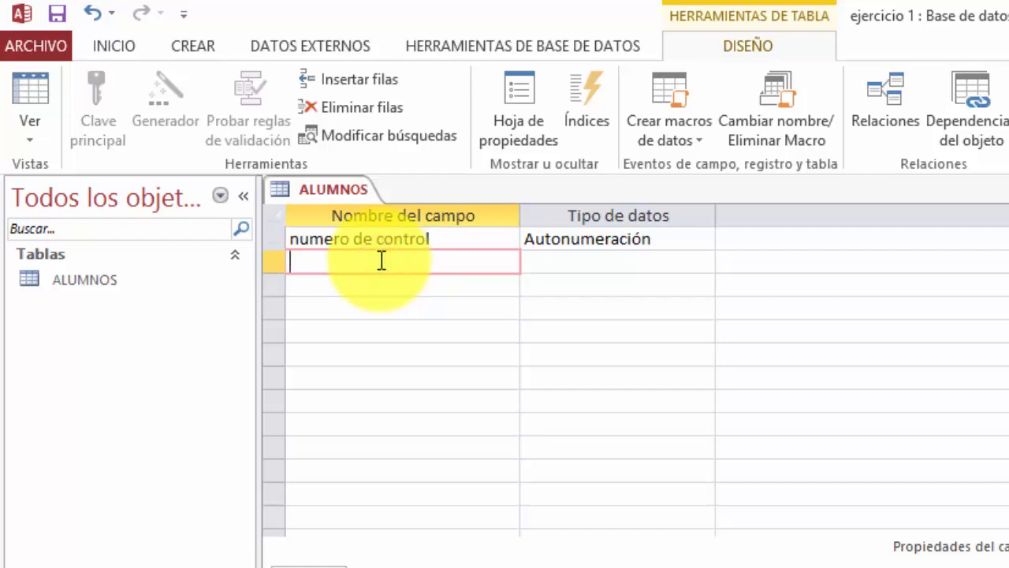
type("Nombre")
left_click(412, 288)
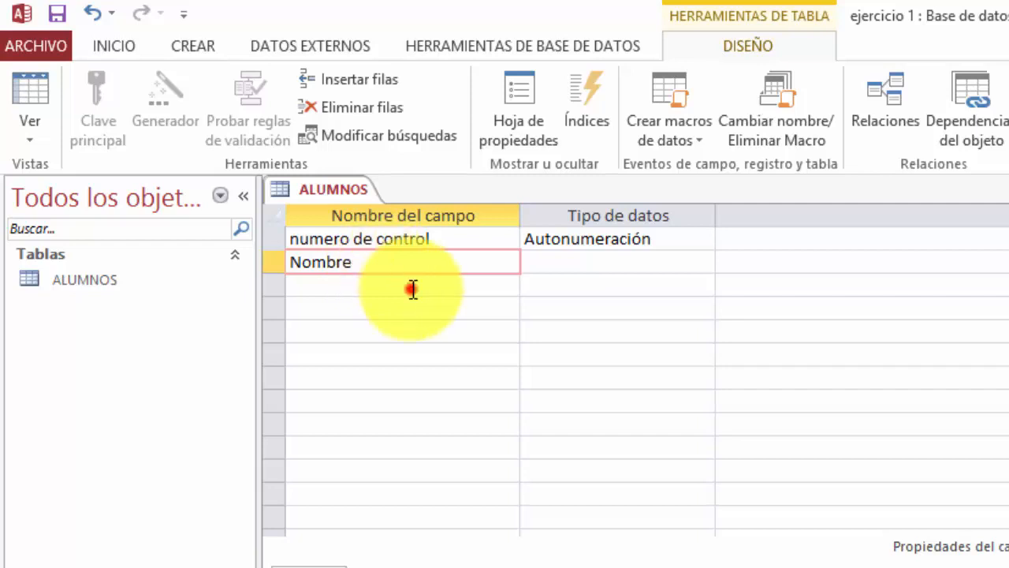
type("A")
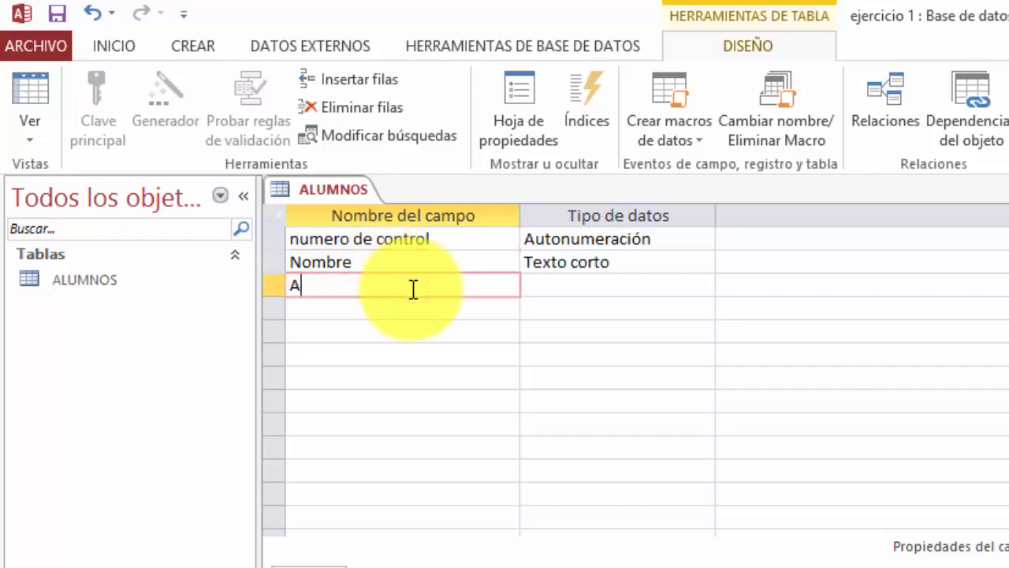
type("pellido")
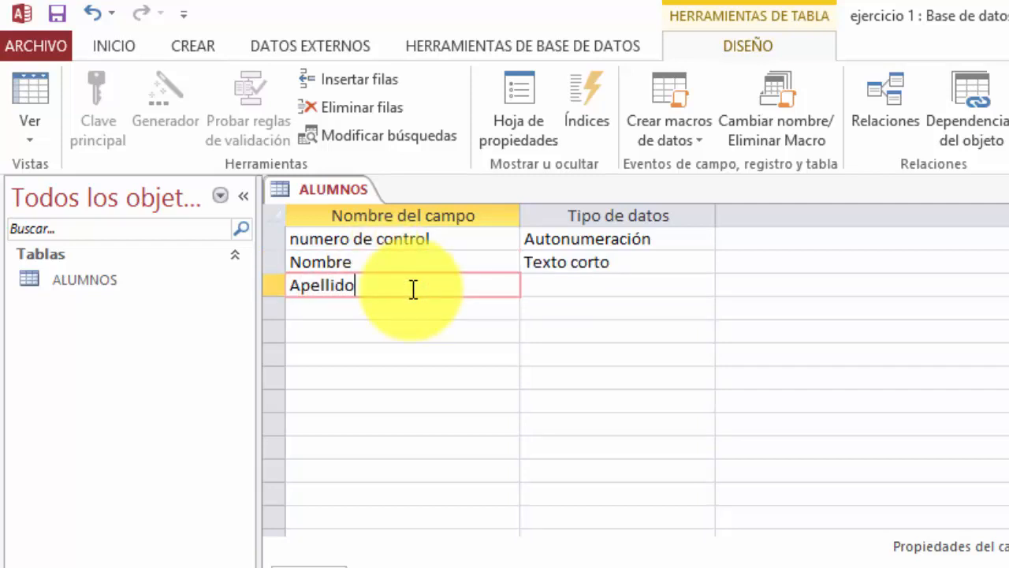
Add the fields Edad and Fecha de nacimiento below Apellido
left_click(443, 312)
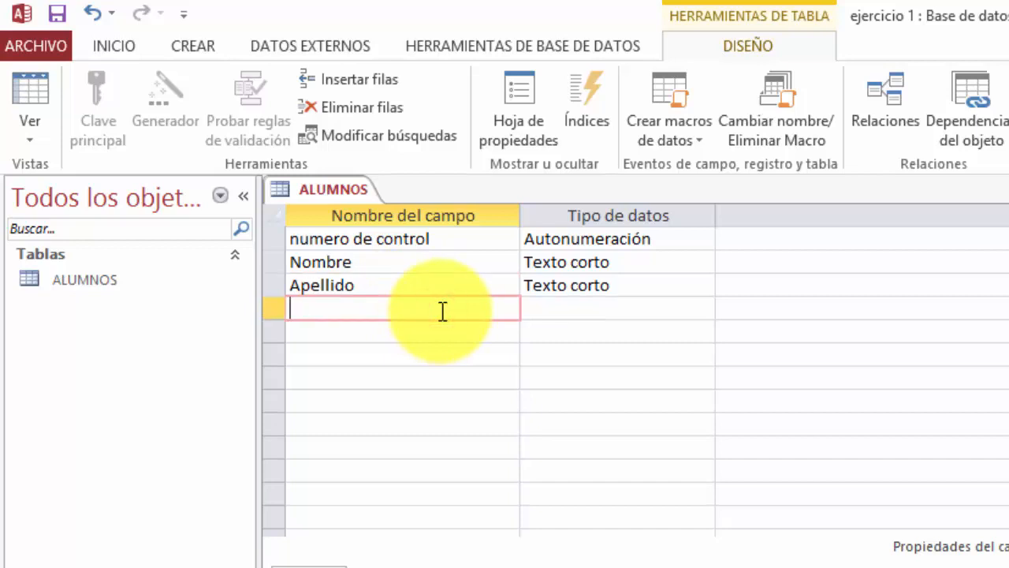
type("Edas")
key("BackSpace")
type("d")
left_click(455, 332)
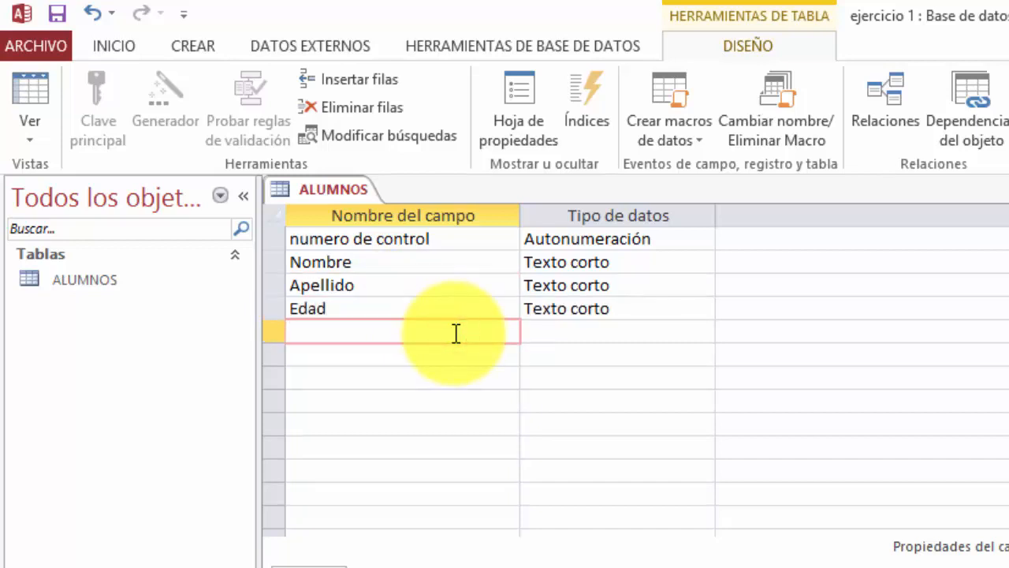
type("Fecha de nac")
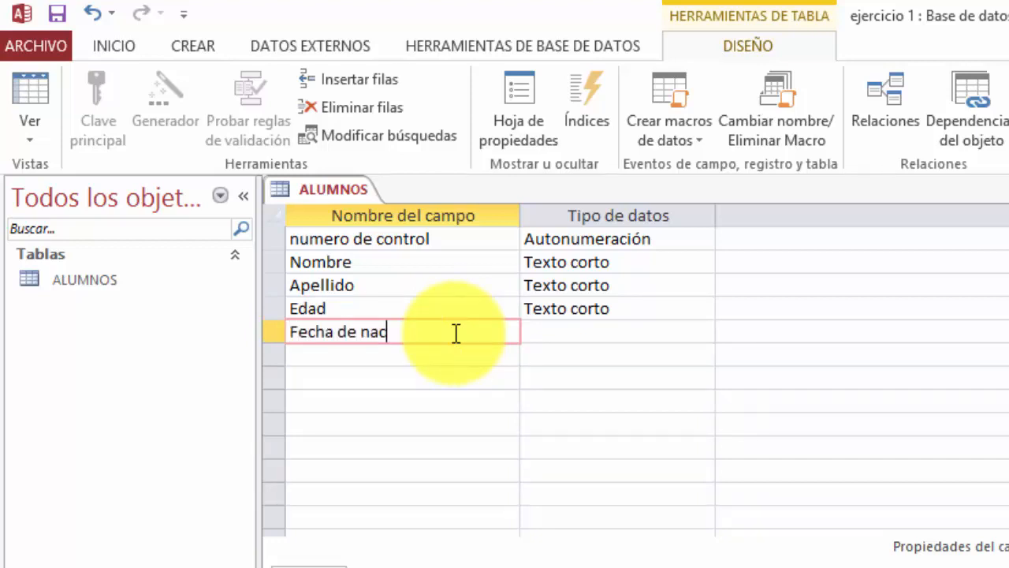
type("imiento")
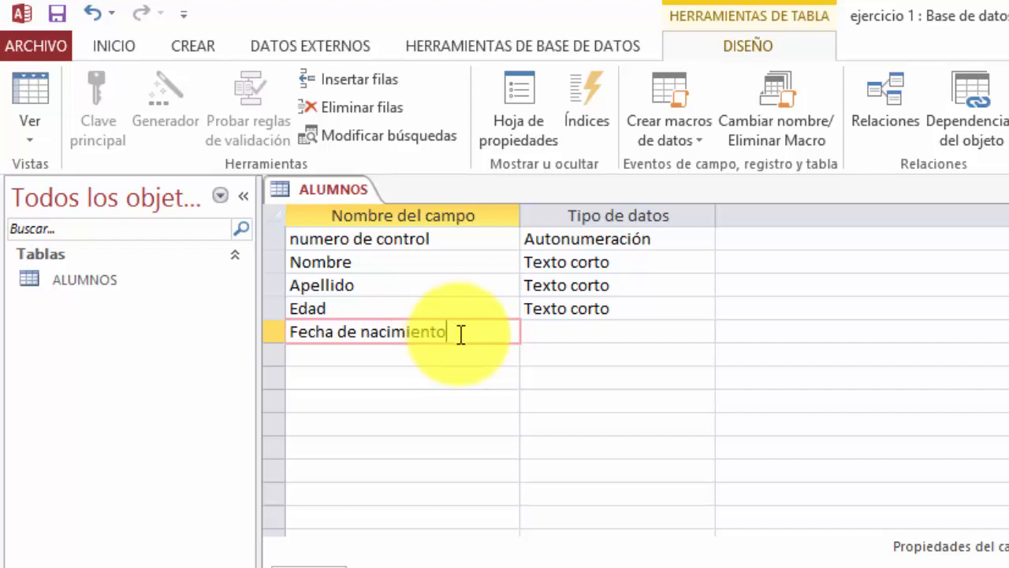
left_click(510, 286)
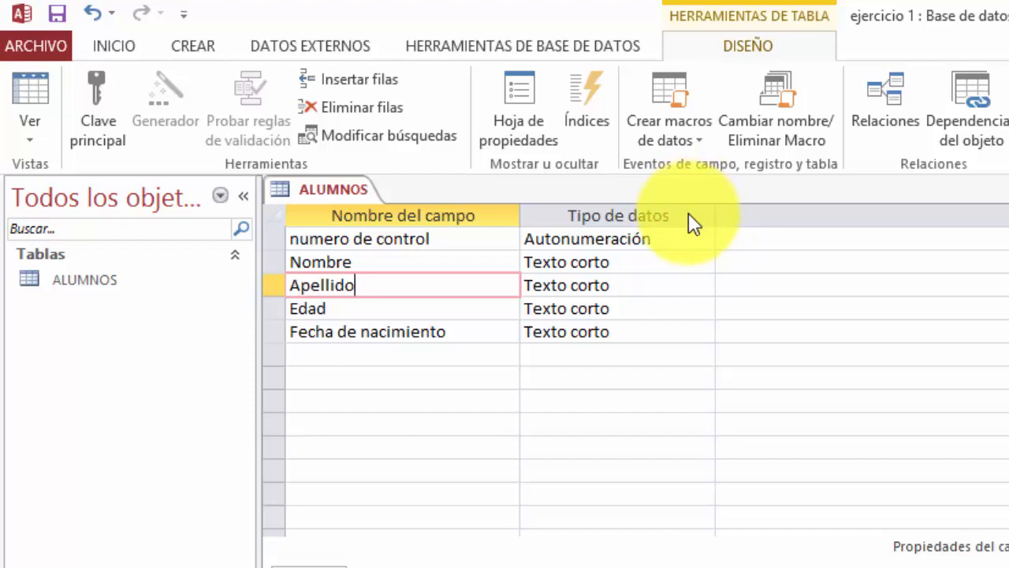
Try the Texto corto and Número data types on the numero de control field
left_click(451, 239)
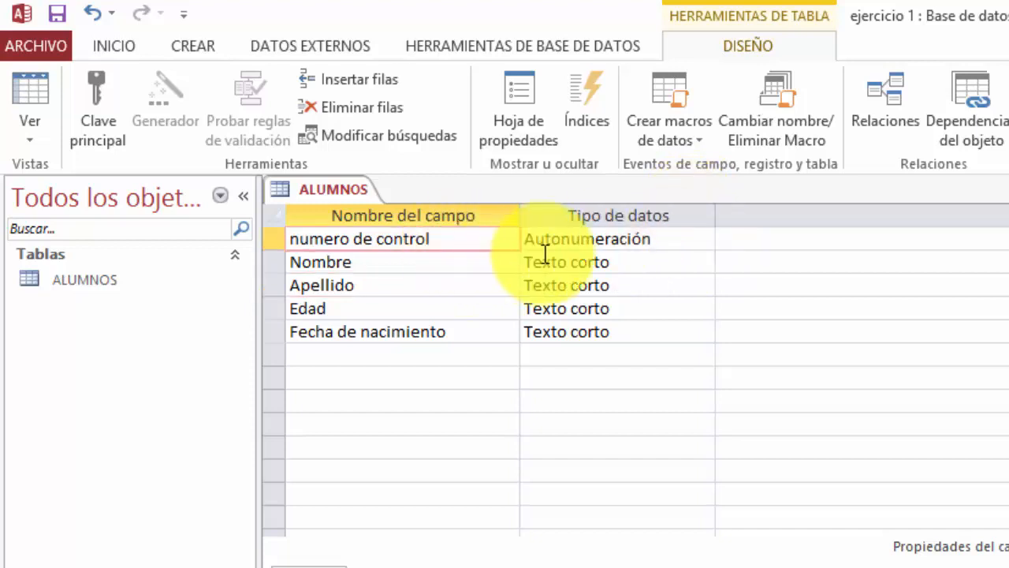
left_click(612, 239)
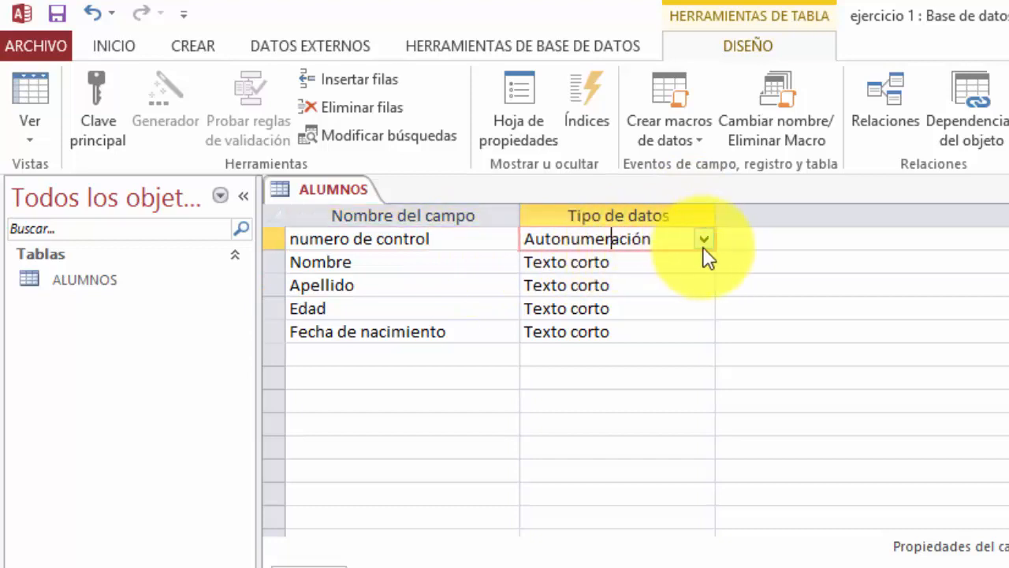
left_click(704, 241)
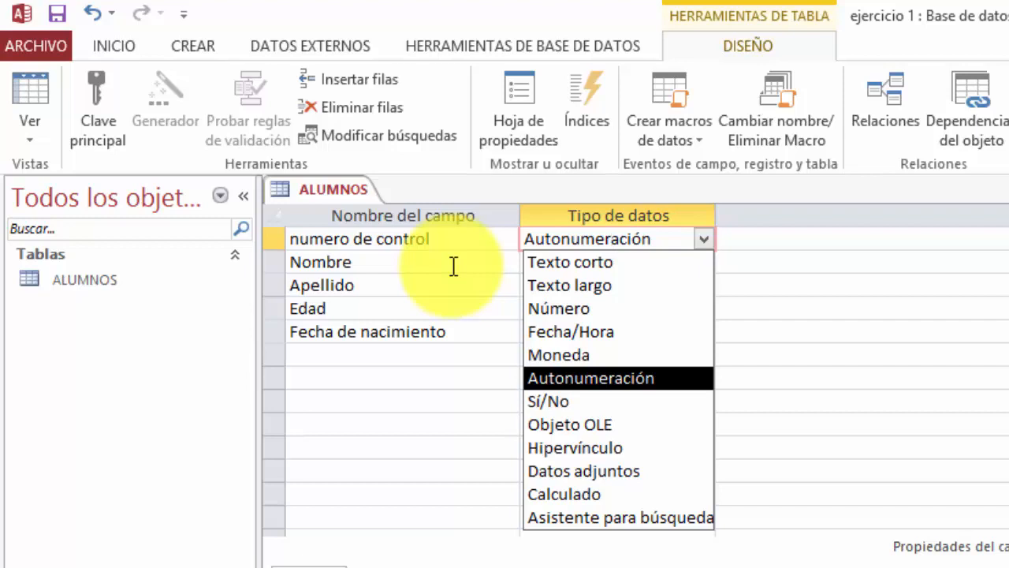
left_click(567, 261)
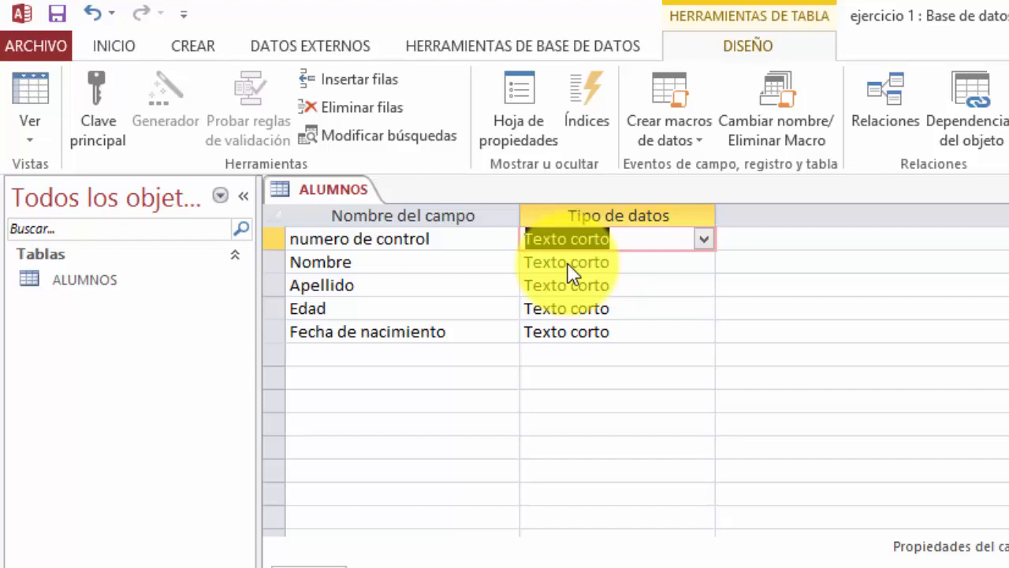
left_click(676, 558)
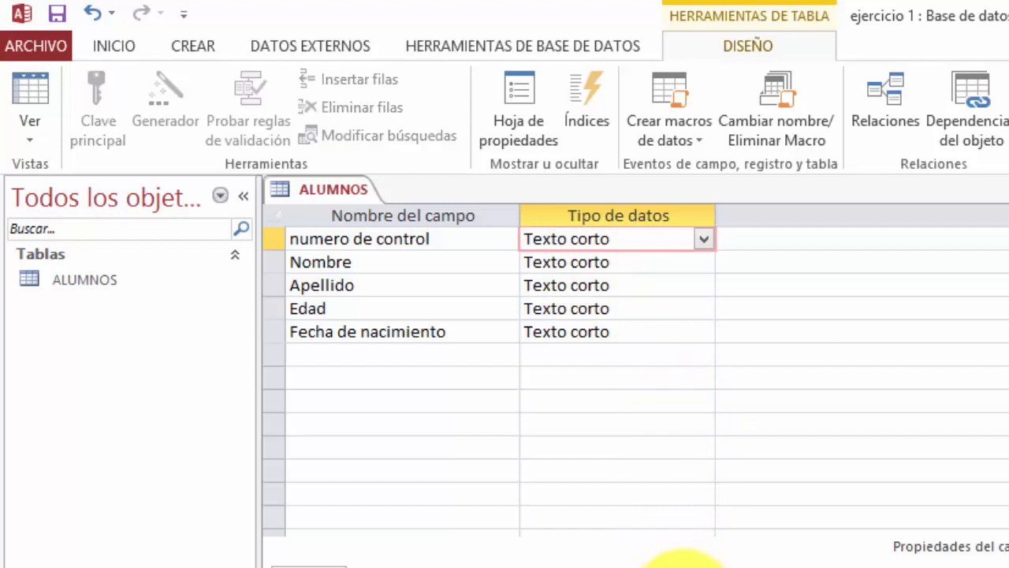
left_click(704, 240)
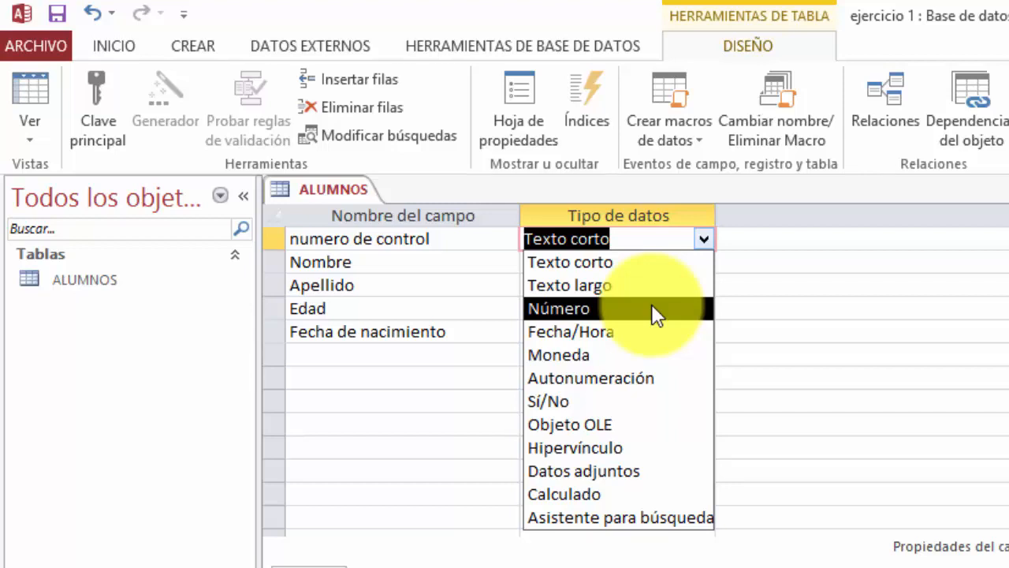
left_click(651, 305)
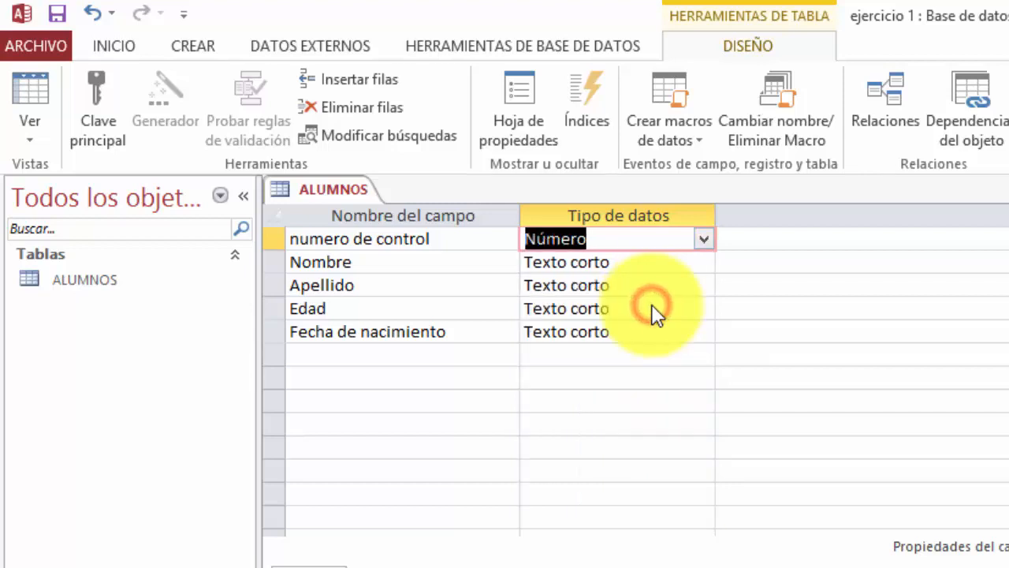
Set the data type of the numero de control field to Fecha/Hora
left_click(703, 241)
key("Down")
key("Down")
key("Down")
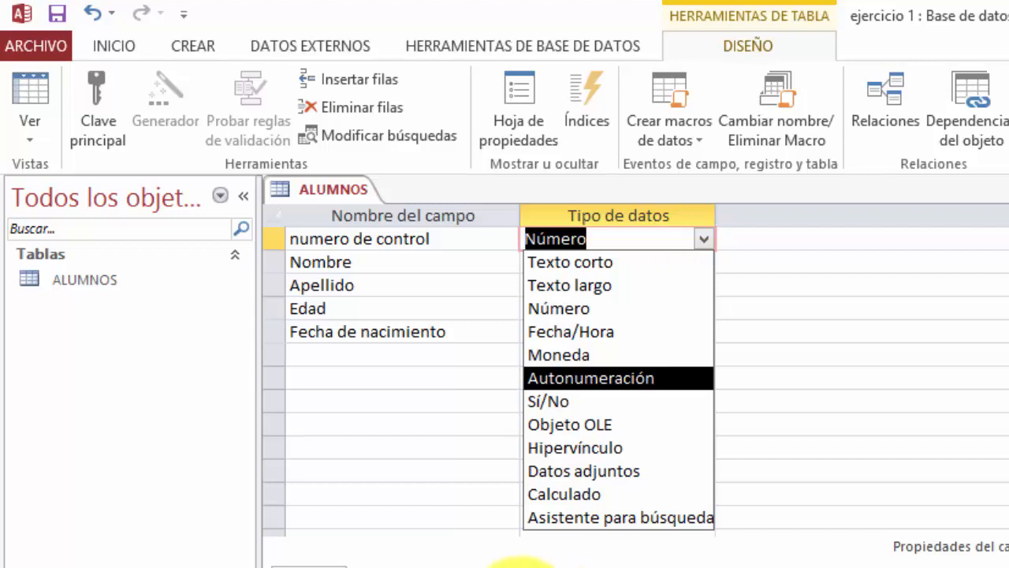
left_click(575, 331)
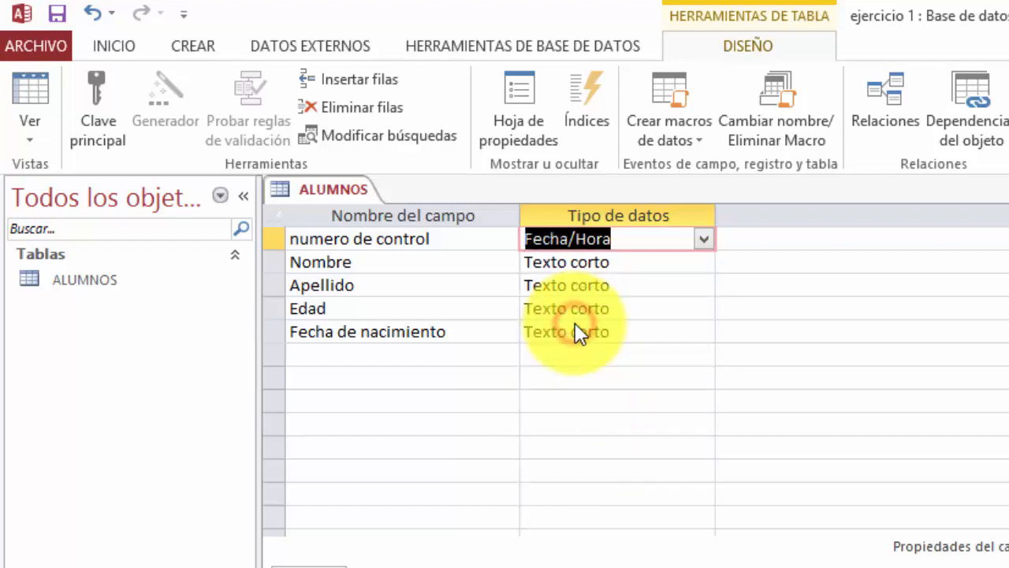
left_click(704, 240)
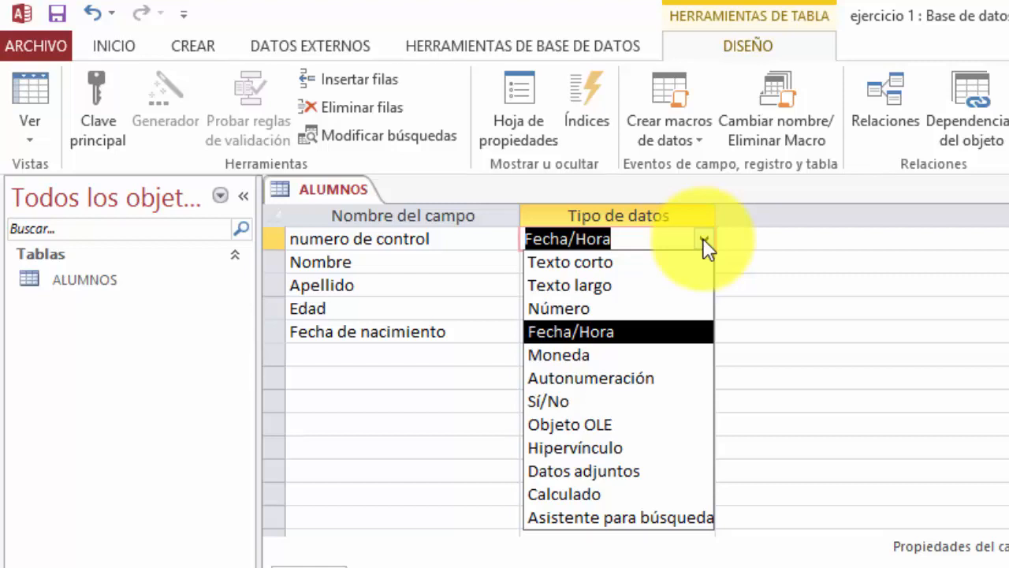
left_click(665, 339)
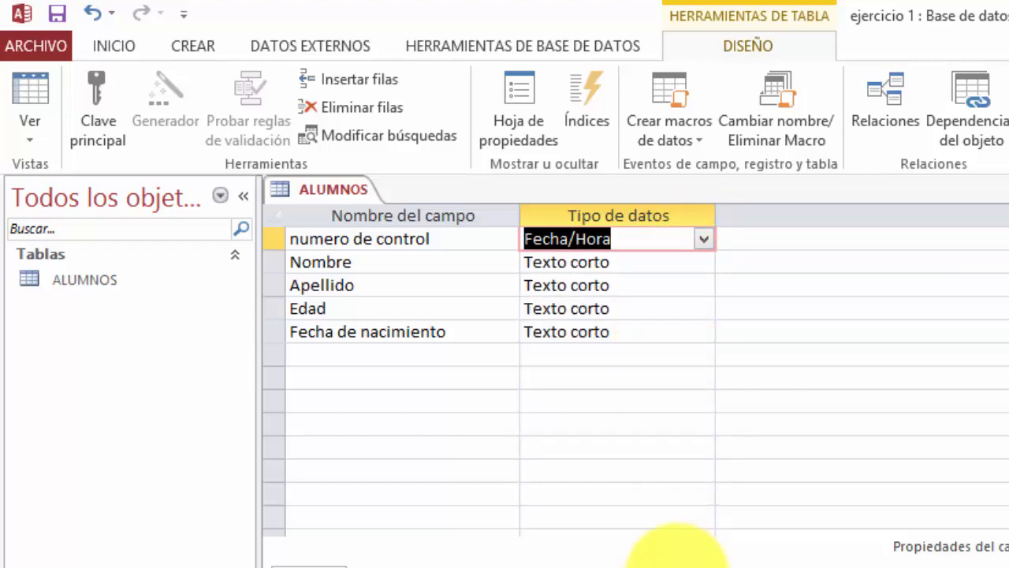
Try the Moneda and Autonumeración data types on the numero de control field
left_click(701, 235)
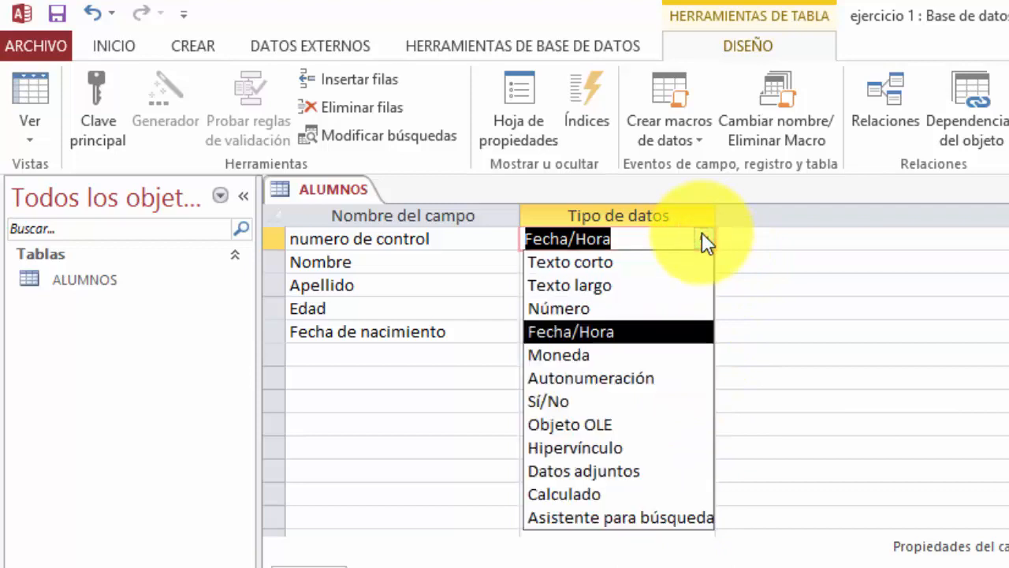
left_click(660, 355)
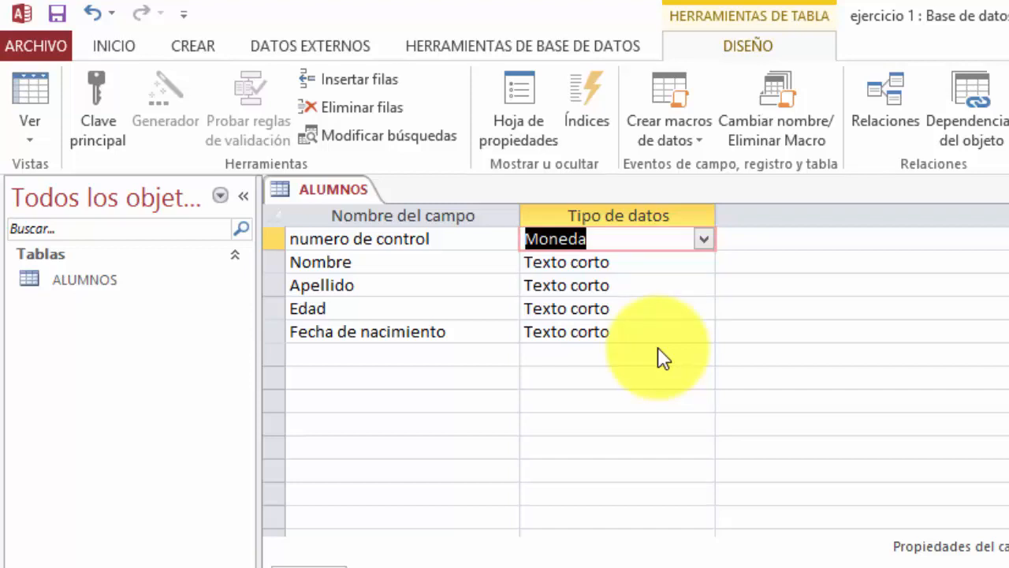
left_click(705, 241)
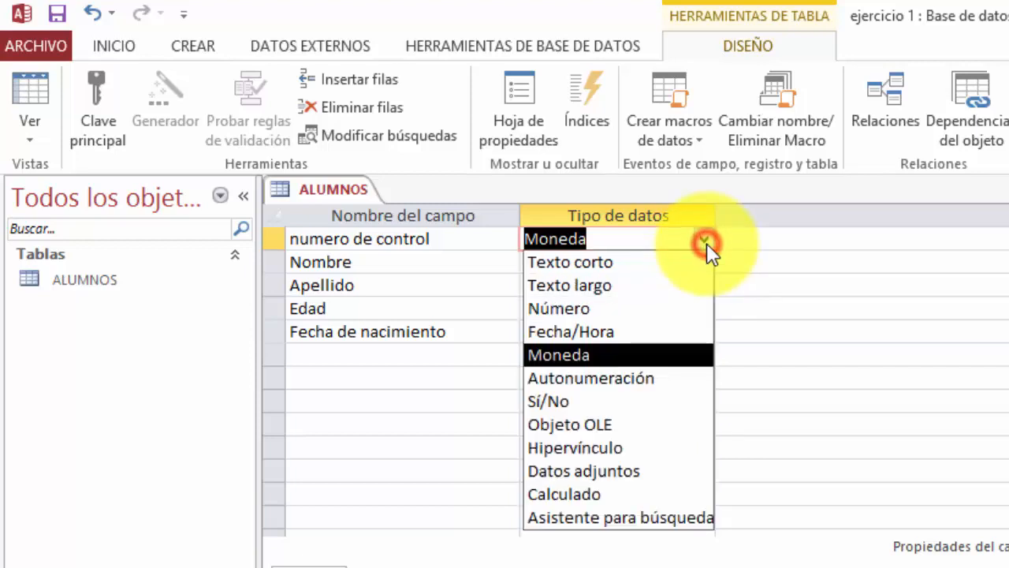
left_click(686, 380)
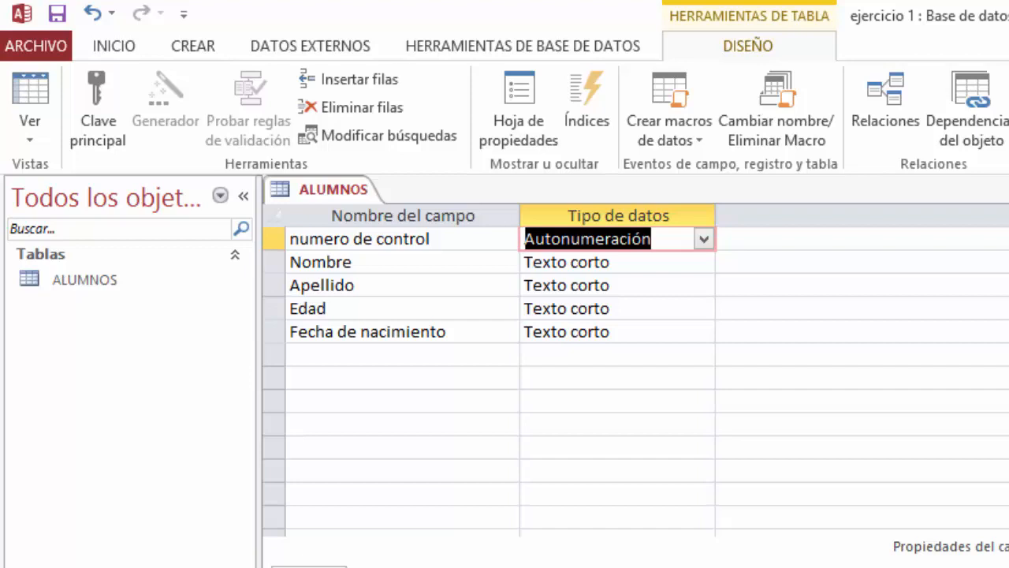
Try the Sí/No and Objeto OLE data types on the numero de control field
left_click(703, 238)
left_click(644, 405)
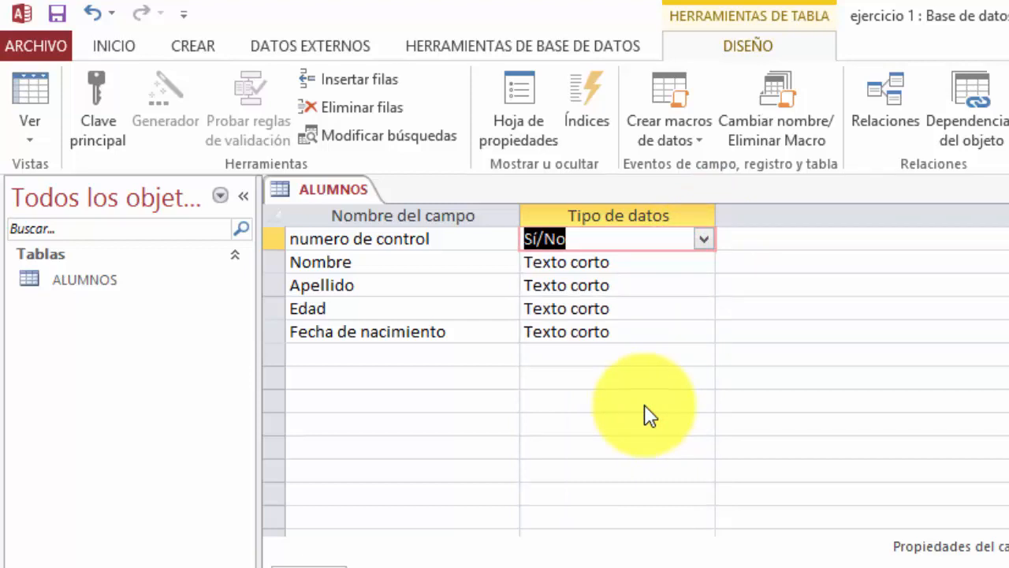
left_click(703, 239)
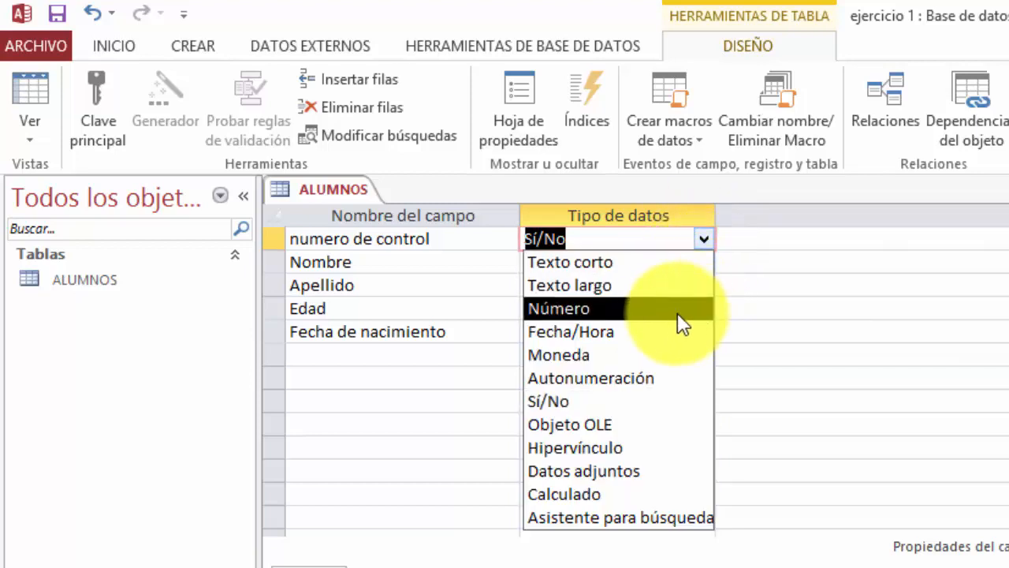
left_click(673, 430)
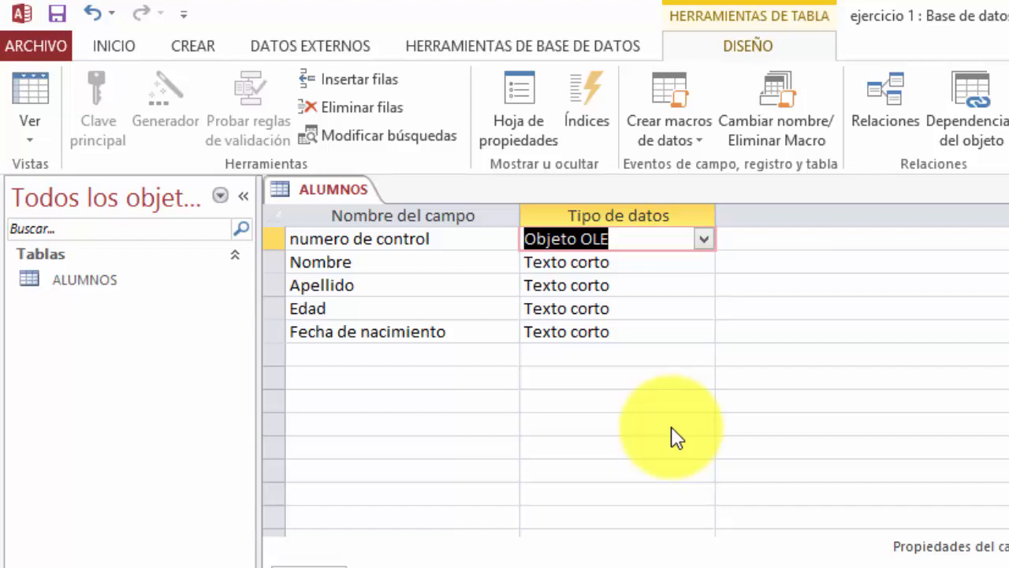
Try to set the numero de control field to Datos adjuntos and review the remaining data types
left_click(710, 238)
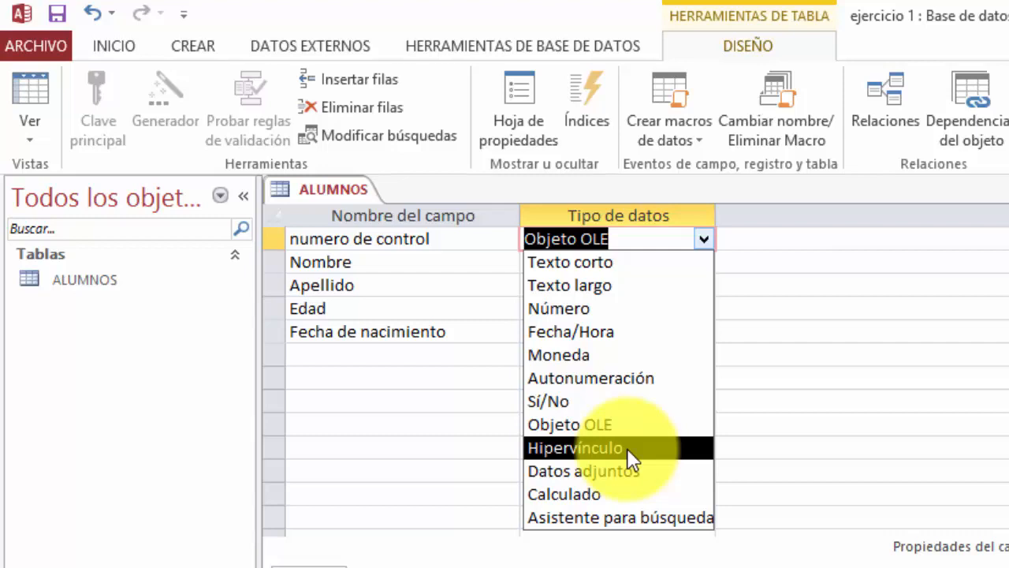
left_click(638, 469)
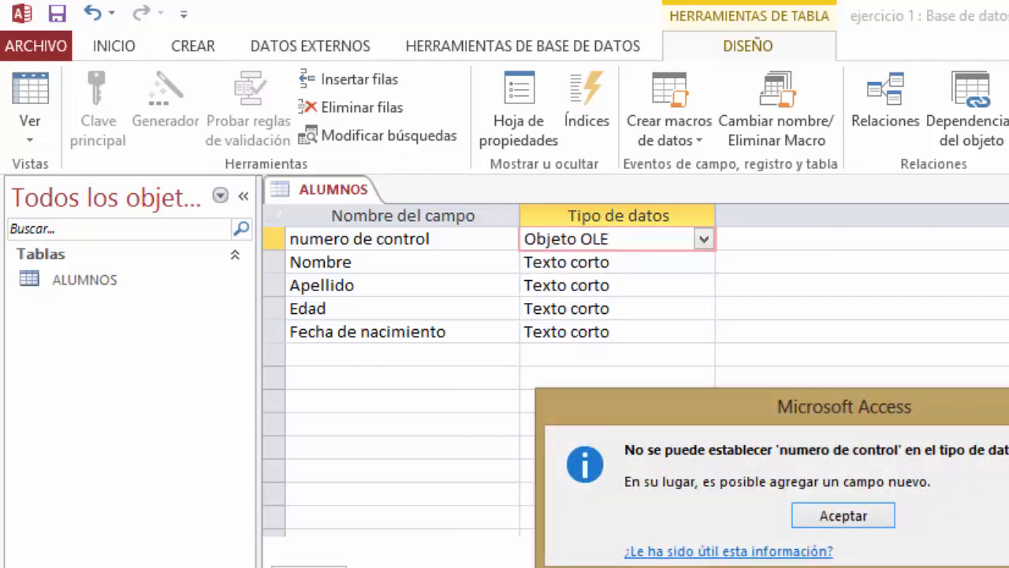
key("Return")
left_click(706, 241)
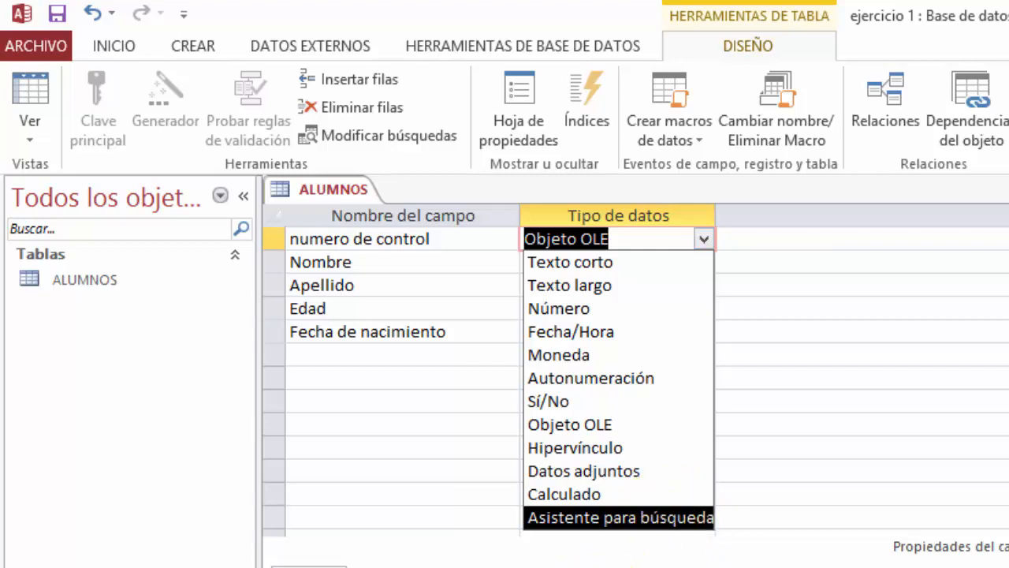
key("Escape")
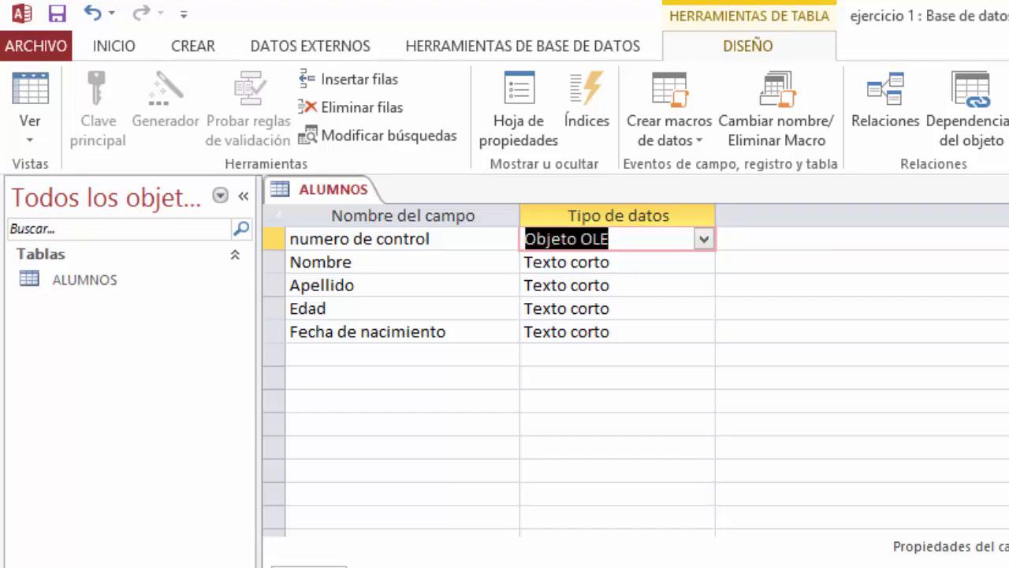
Set the data type of the numero de control field to Autonumeración, keeping Texto corto for Nombre and Apellido
left_click(702, 239)
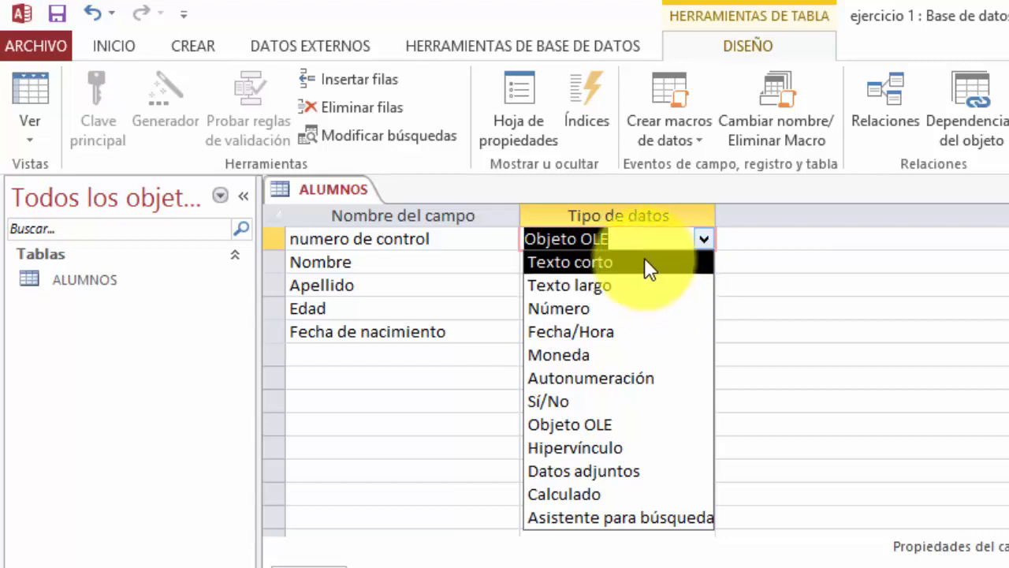
left_click(667, 380)
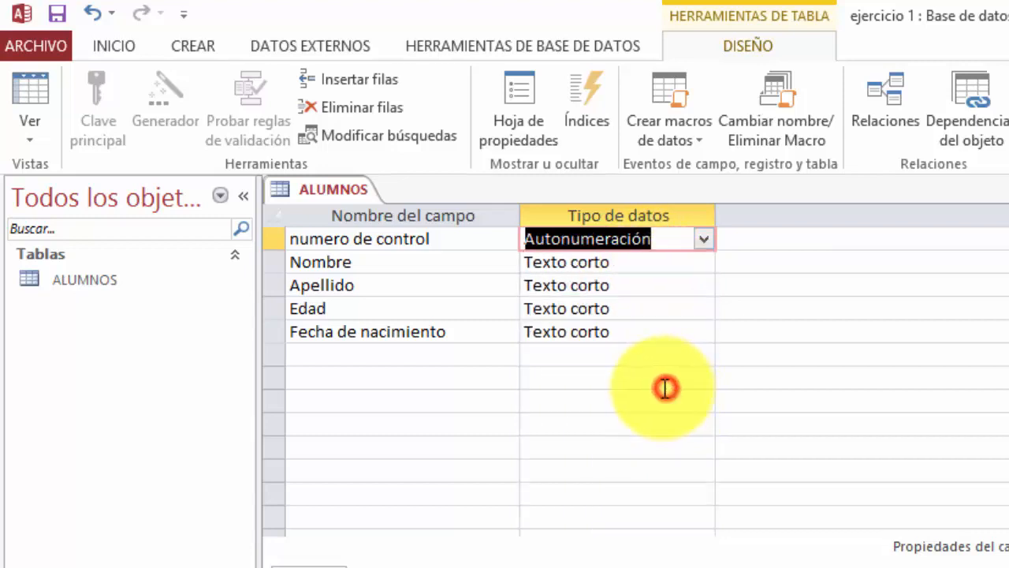
left_click(658, 261)
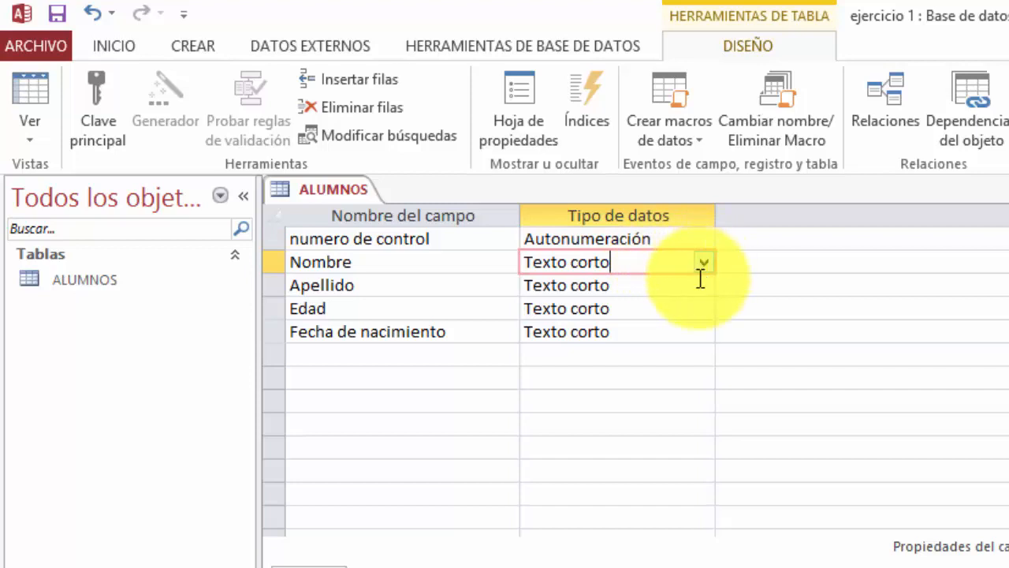
left_click(676, 292)
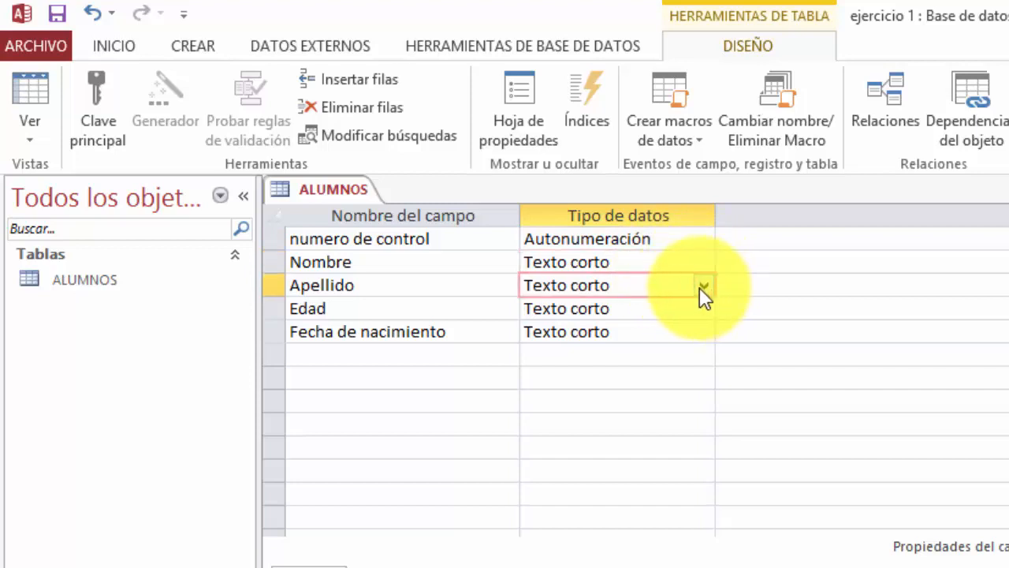
Set the data type of the Edad field to Número
left_click(694, 308)
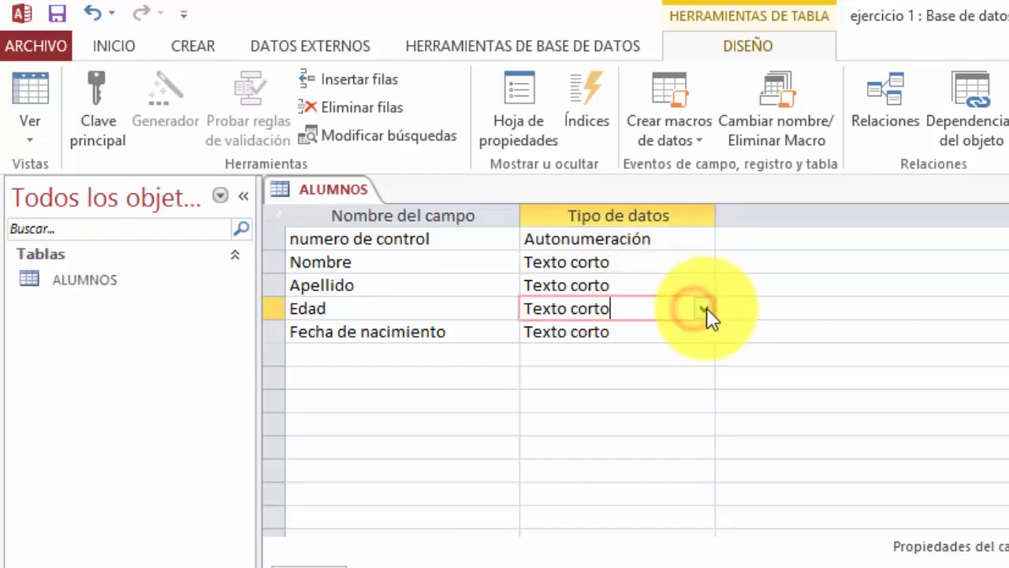
left_click(704, 309)
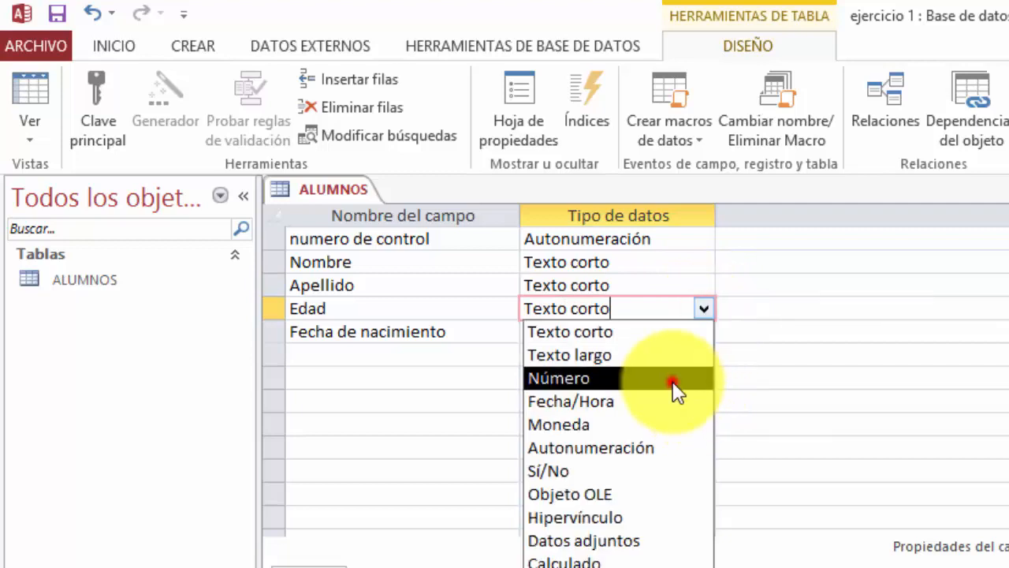
left_click(671, 380)
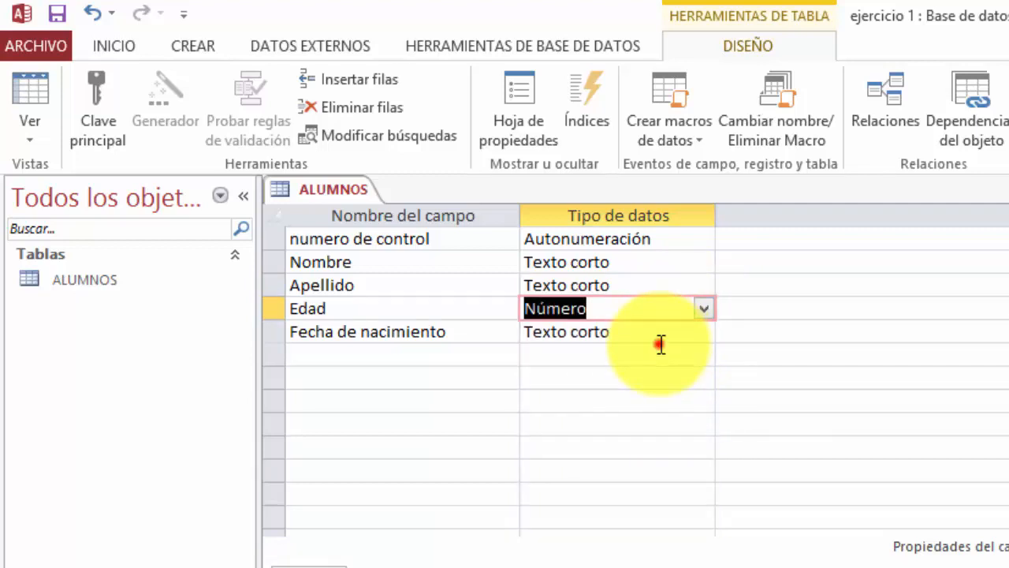
Set the data type of the Fecha de nacimiento field to Número
left_click(660, 345)
left_click(651, 332)
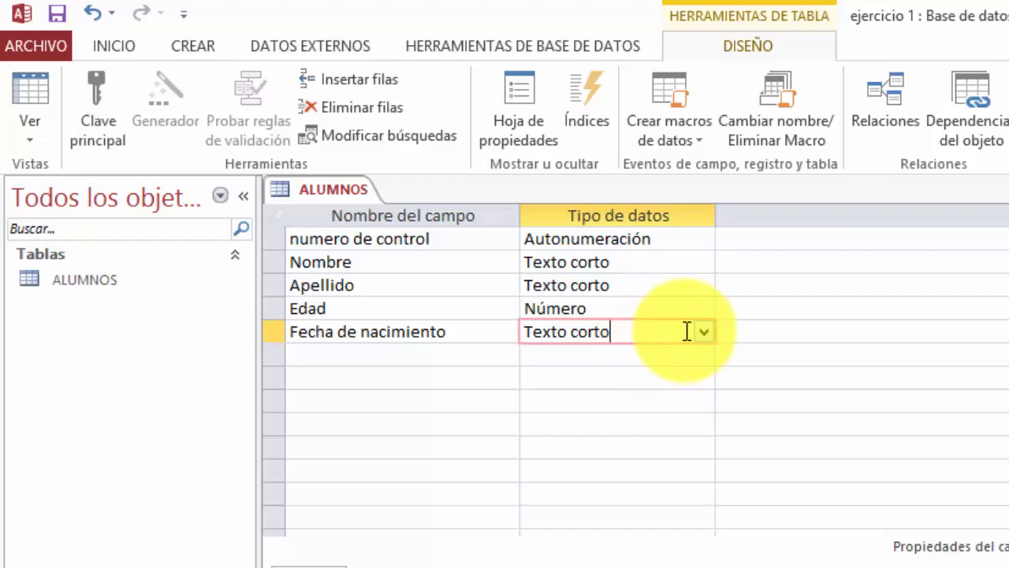
left_click(702, 332)
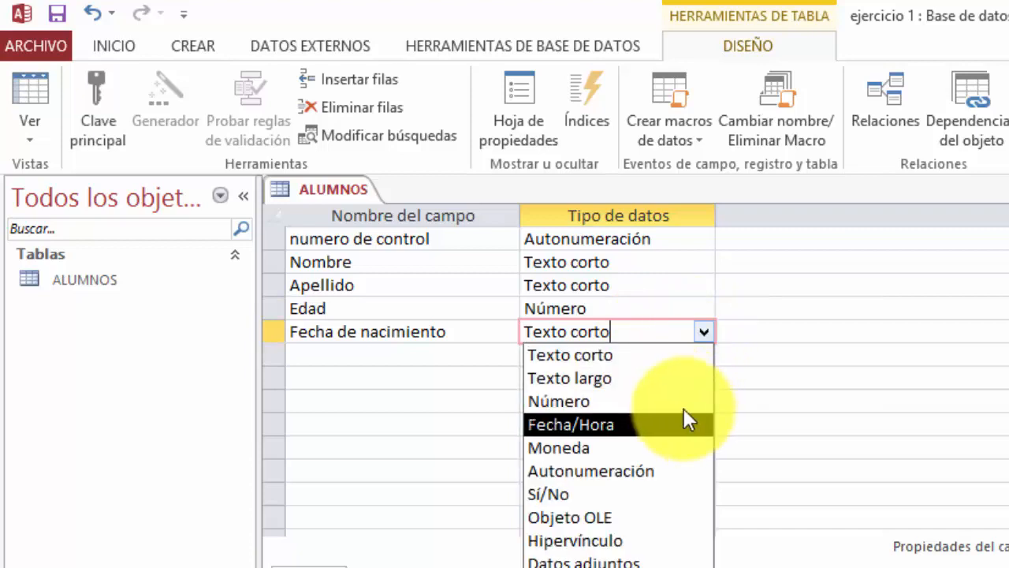
left_click(670, 402)
left_click(635, 307)
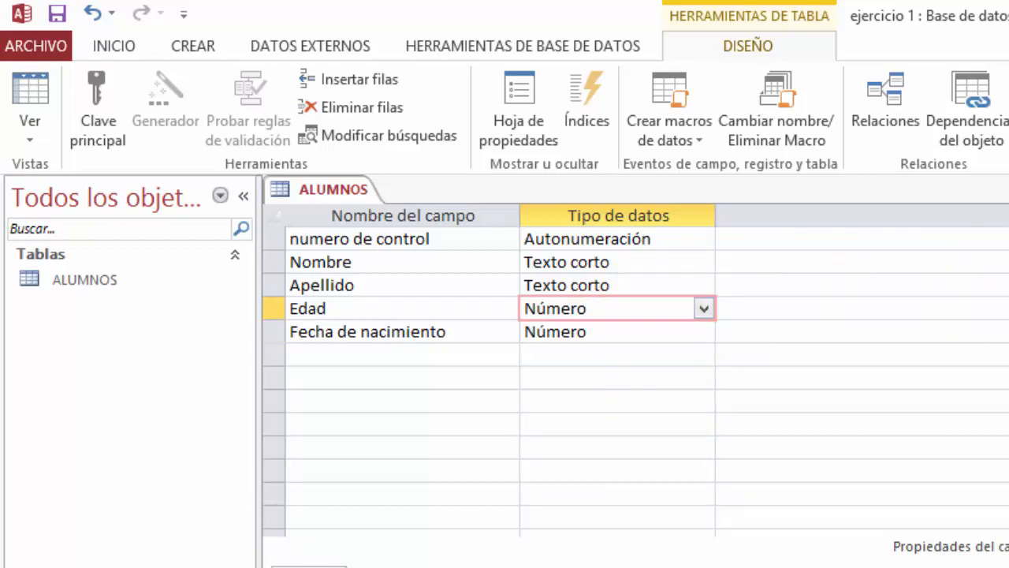
Close the ALUMNOS table and save the changes to its design
left_click(1001, 114)
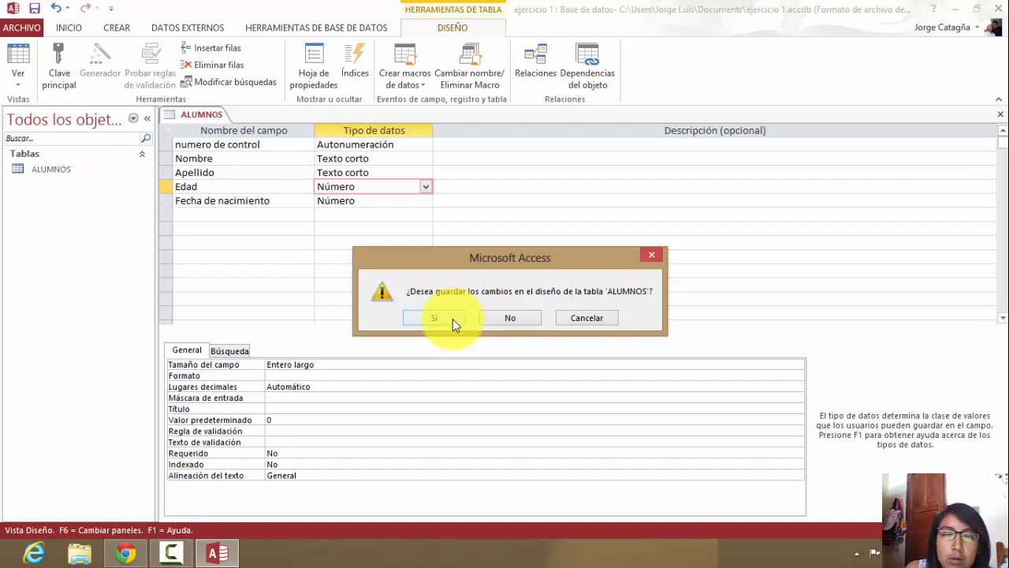
left_click(452, 318)
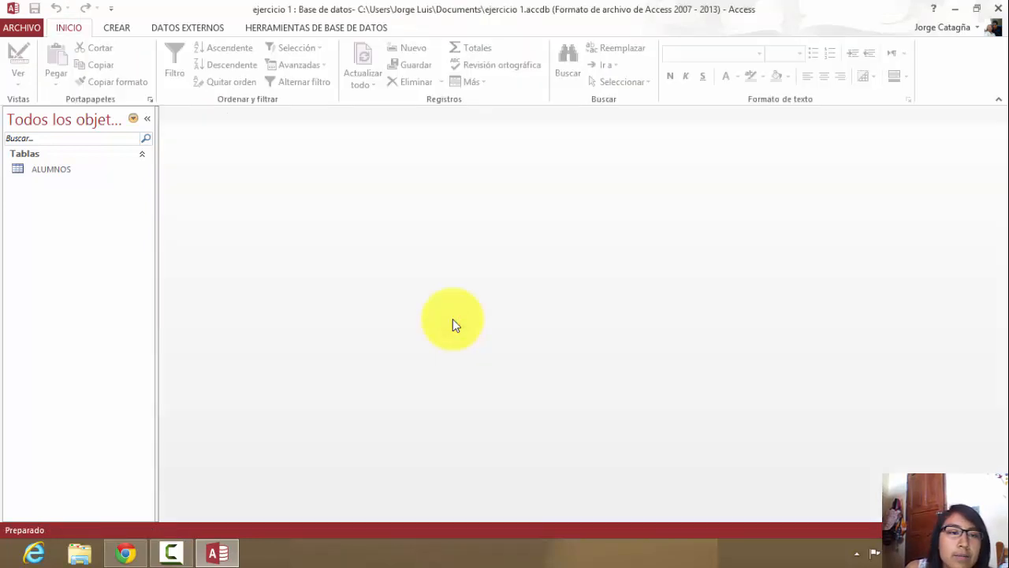